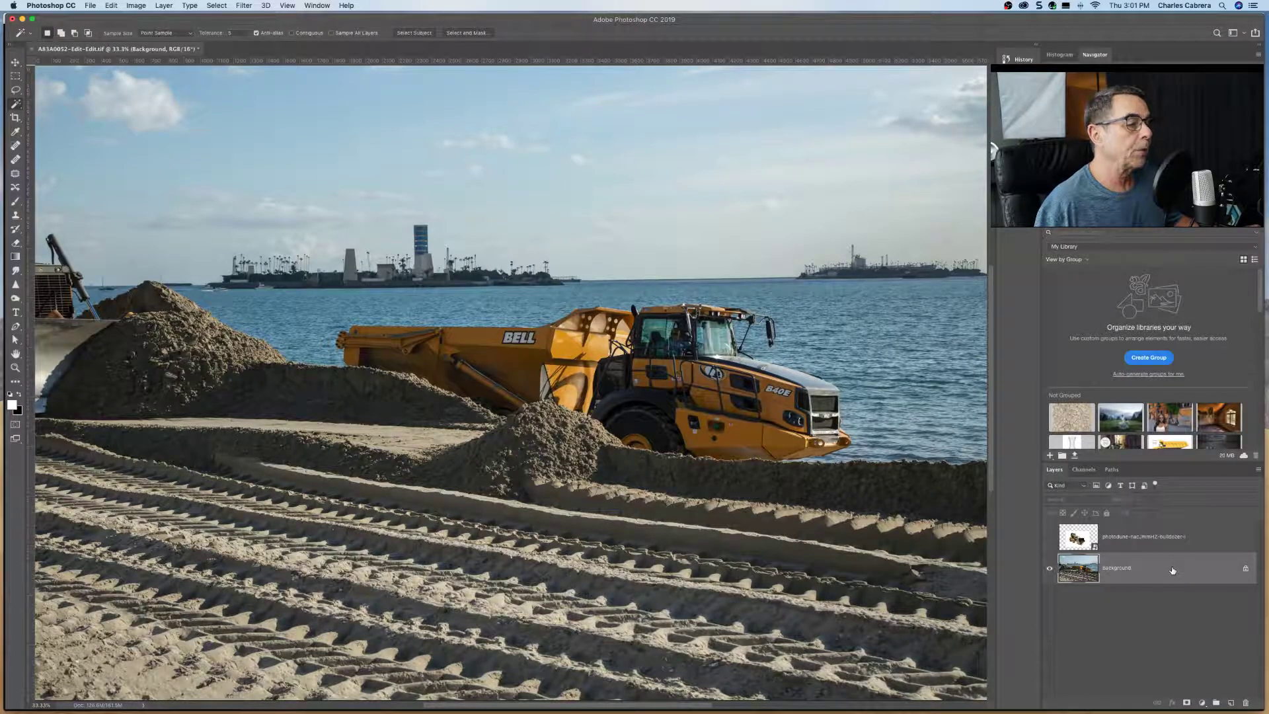
# Show the bulldozer layer over the beach photo and open the Magic Wand's Sample Size list
pyautogui.click(1050, 539)
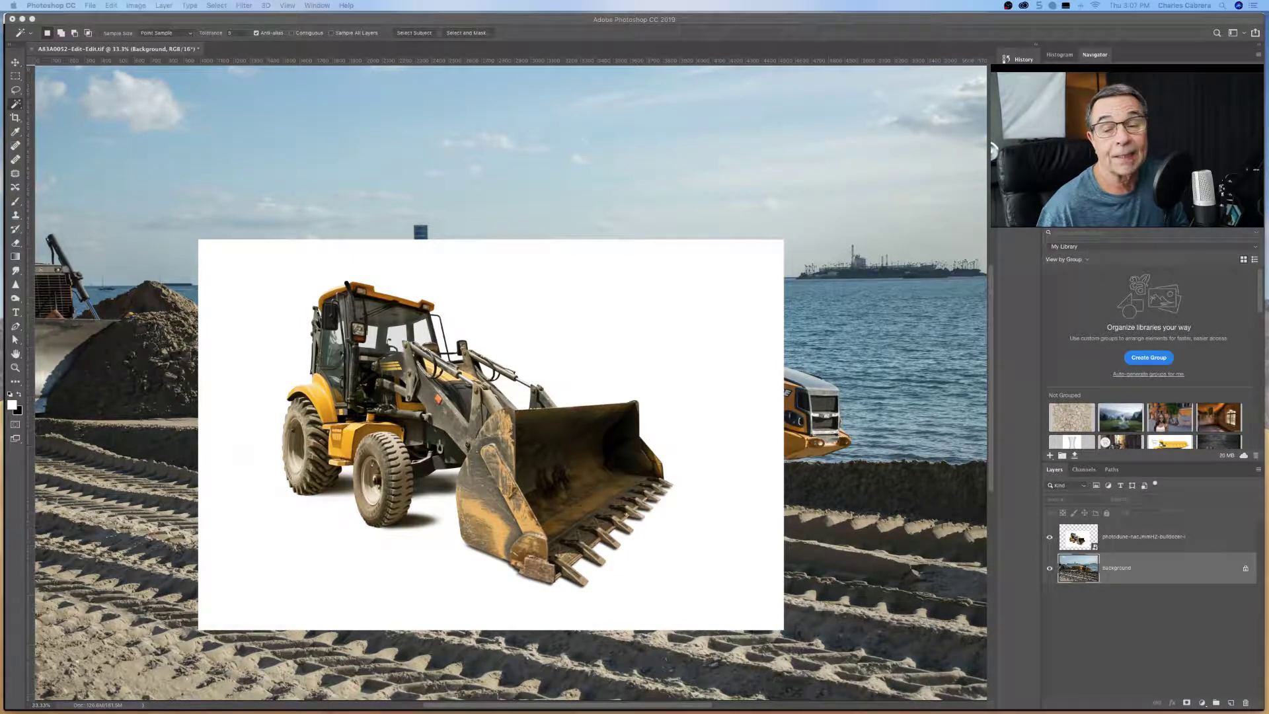
pyautogui.click(190, 33)
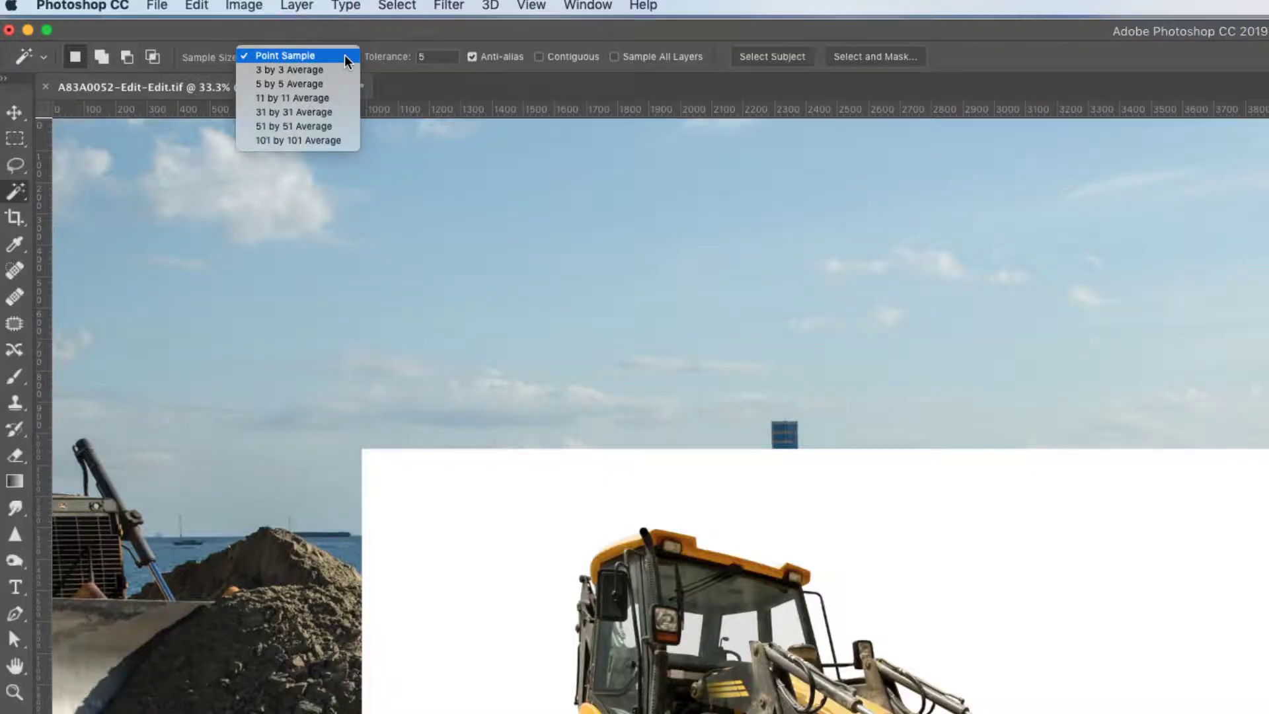
# Keep Point Sample as the Magic Wand sample size
pyautogui.click(302, 57)
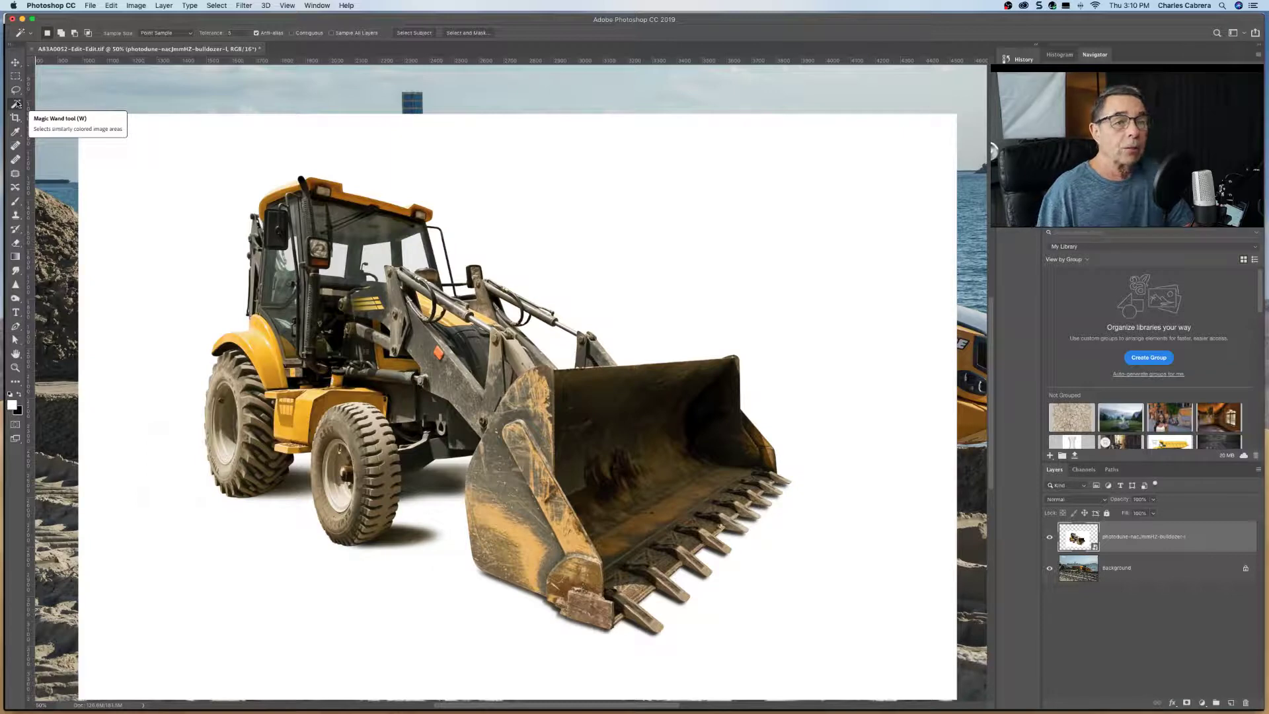
# Select the bulldozer photo's white background, adding the area around the shadow under the vehicle
pyautogui.click(194, 287)
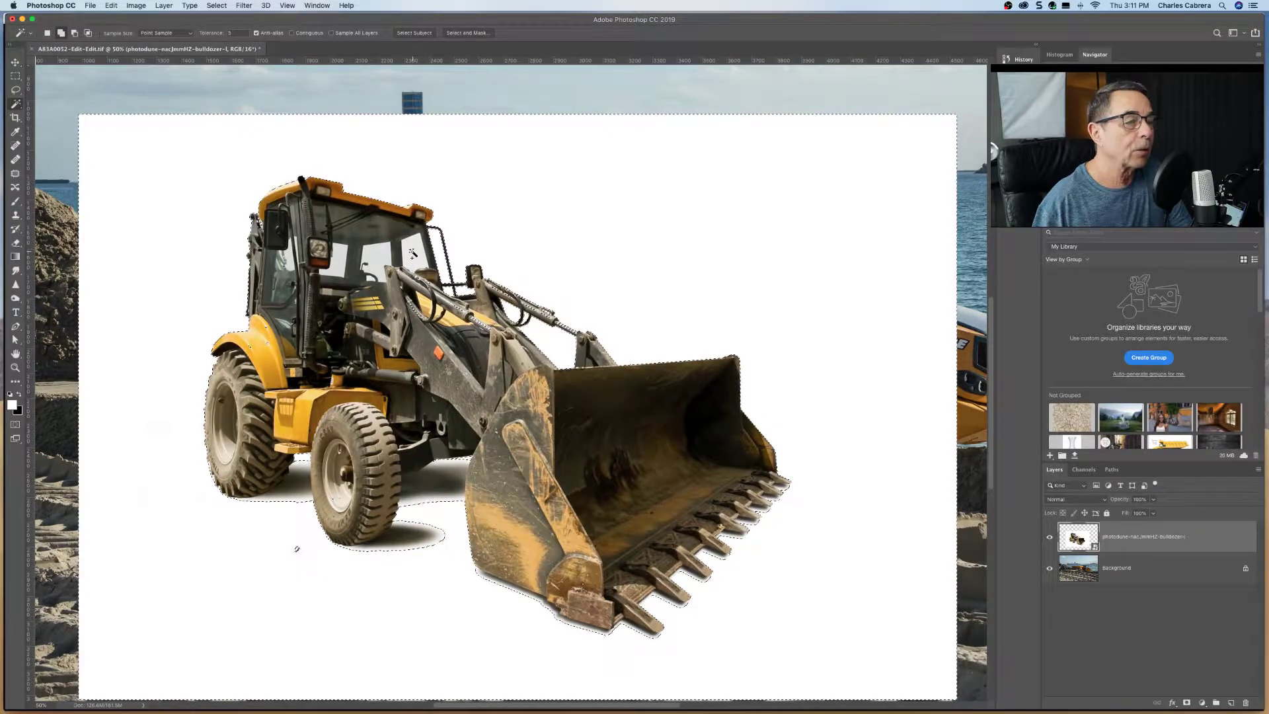
pyautogui.keyDown('shift'); pyautogui.click(297, 549); pyautogui.keyUp('shift')
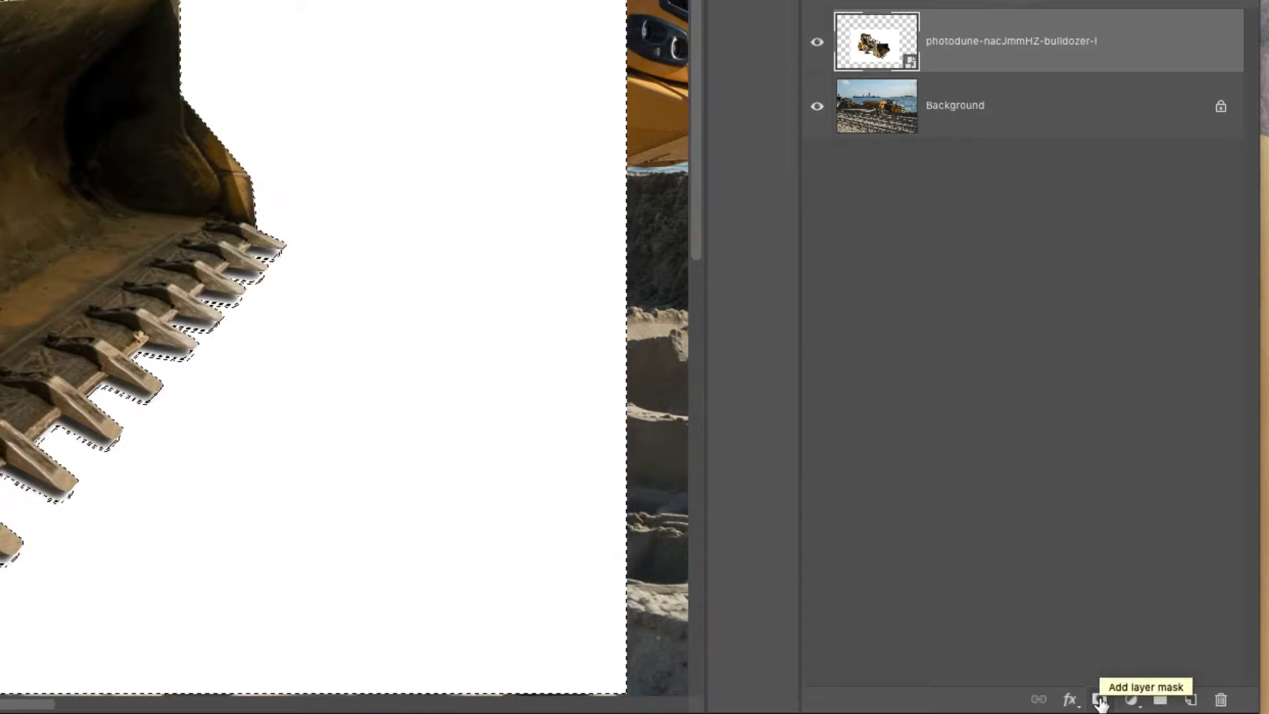
# Mask out the bulldozer's white backdrop and toggle the beach layer off and on to check the cutout
pyautogui.click(1101, 702)
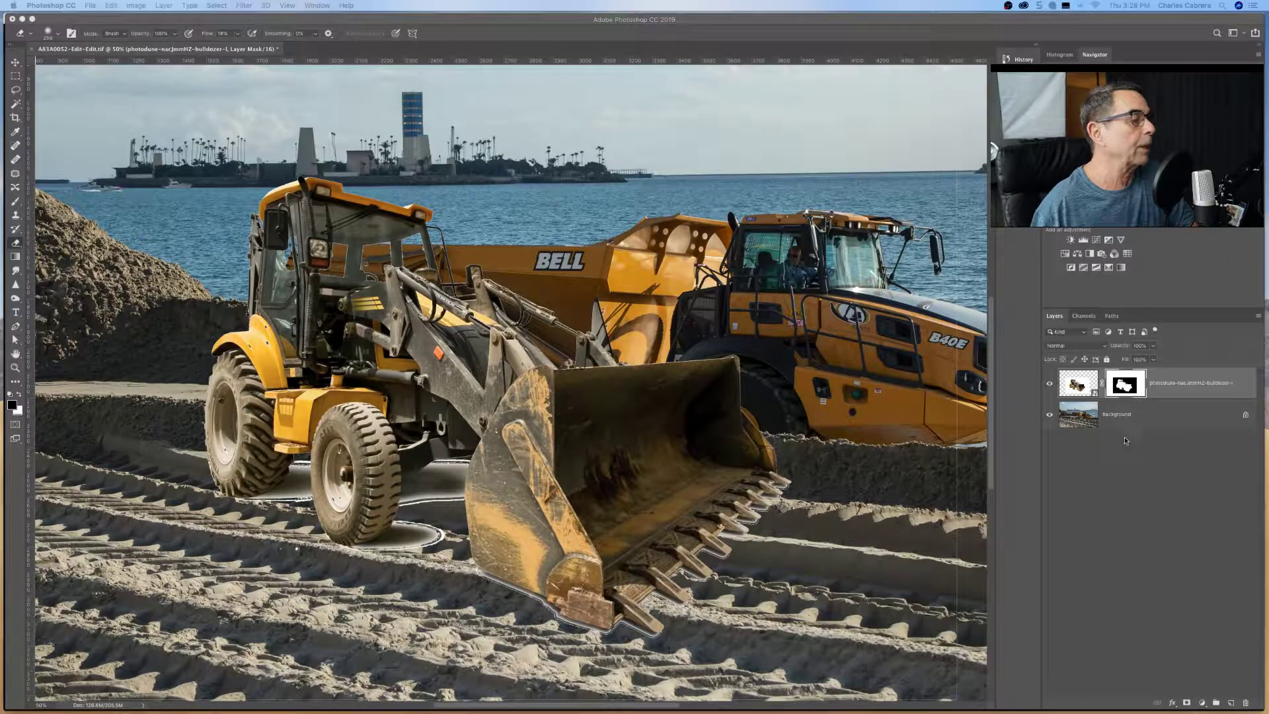
pyautogui.click(1050, 415)
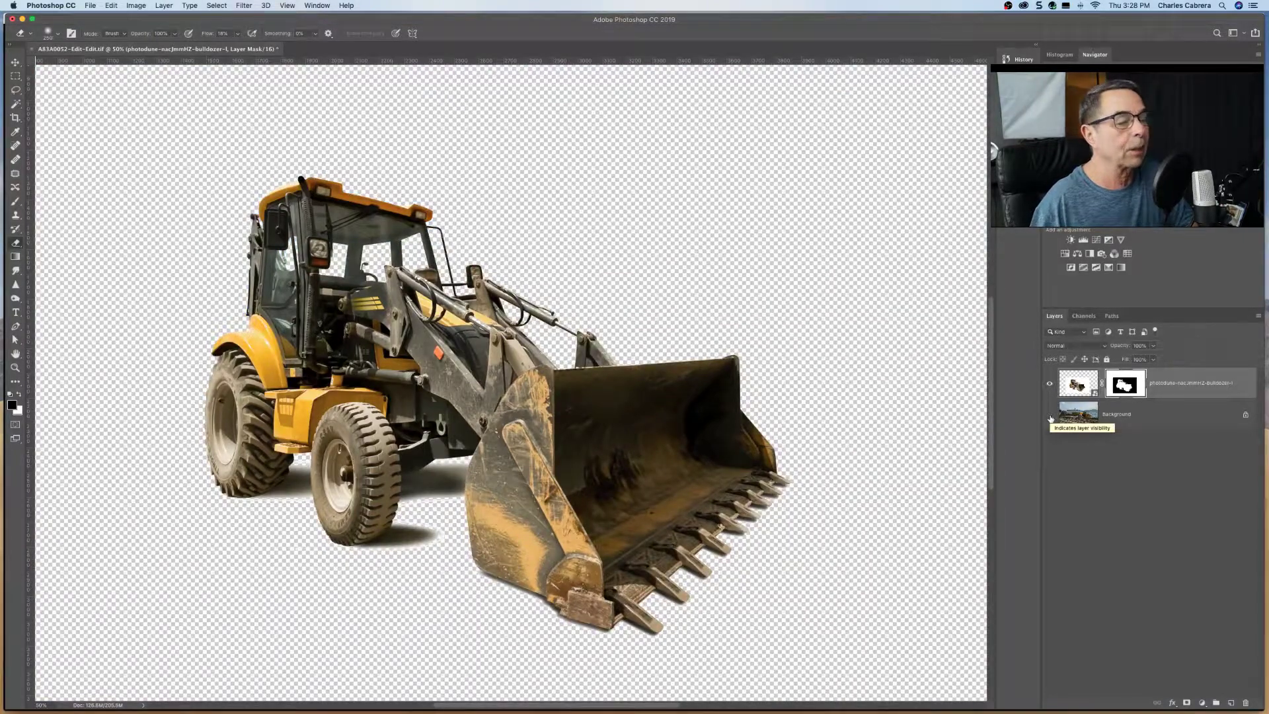
pyautogui.click(1050, 415)
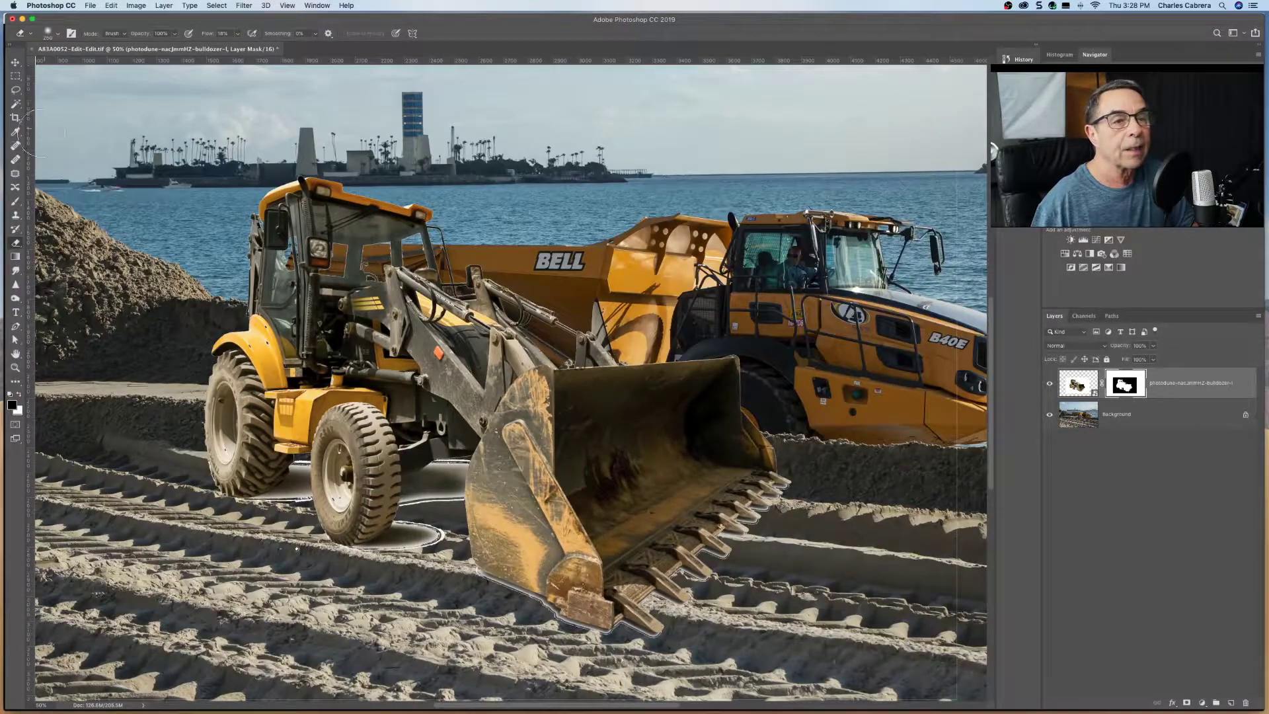
# Scale the bulldozer up to about 108% and move it down and left over the beach
pyautogui.press('super+t')
pyautogui.press('super+0')
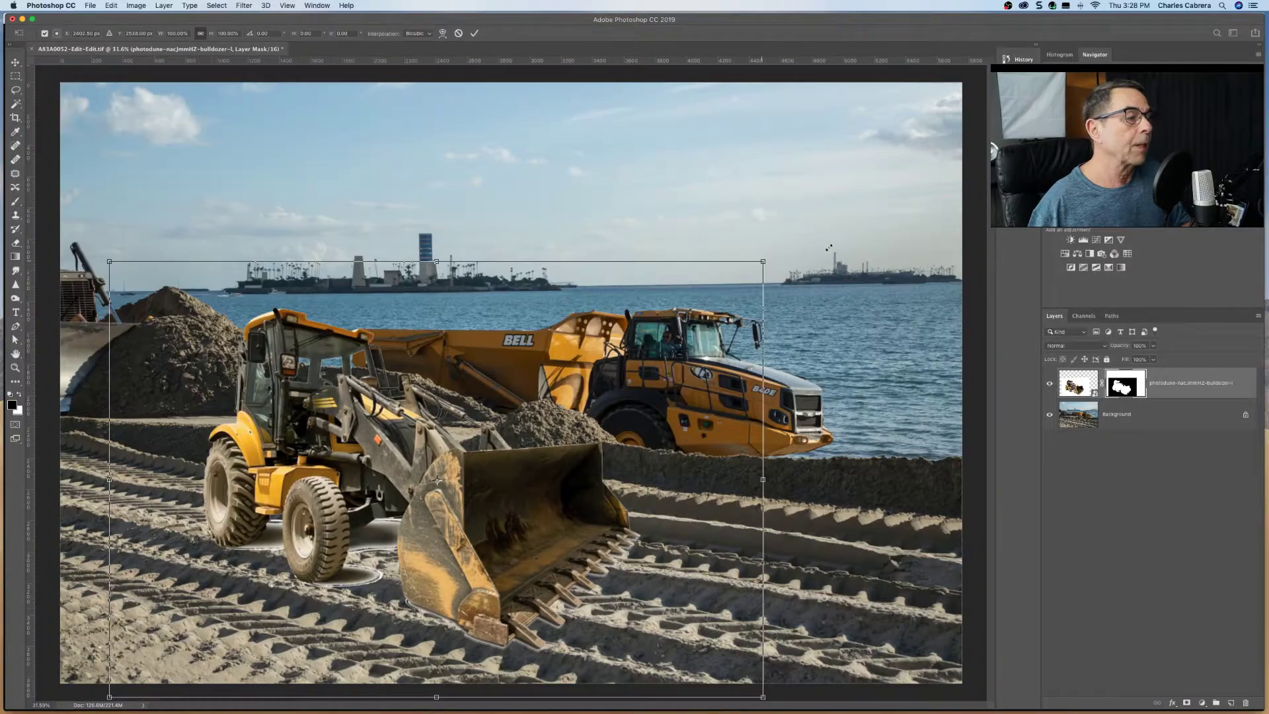
pyautogui.moveTo(780, 269); pyautogui.dragTo(921, 156)
pyautogui.moveTo(460, 398)
pyautogui.mouseDown()
pyautogui.moveTo(384, 458)
pyautogui.moveTo(339, 453)
pyautogui.mouseUp()
pyautogui.press('Return')
pyautogui.press('super+equal')
pyautogui.press('super+equal')
pyautogui.press('e')
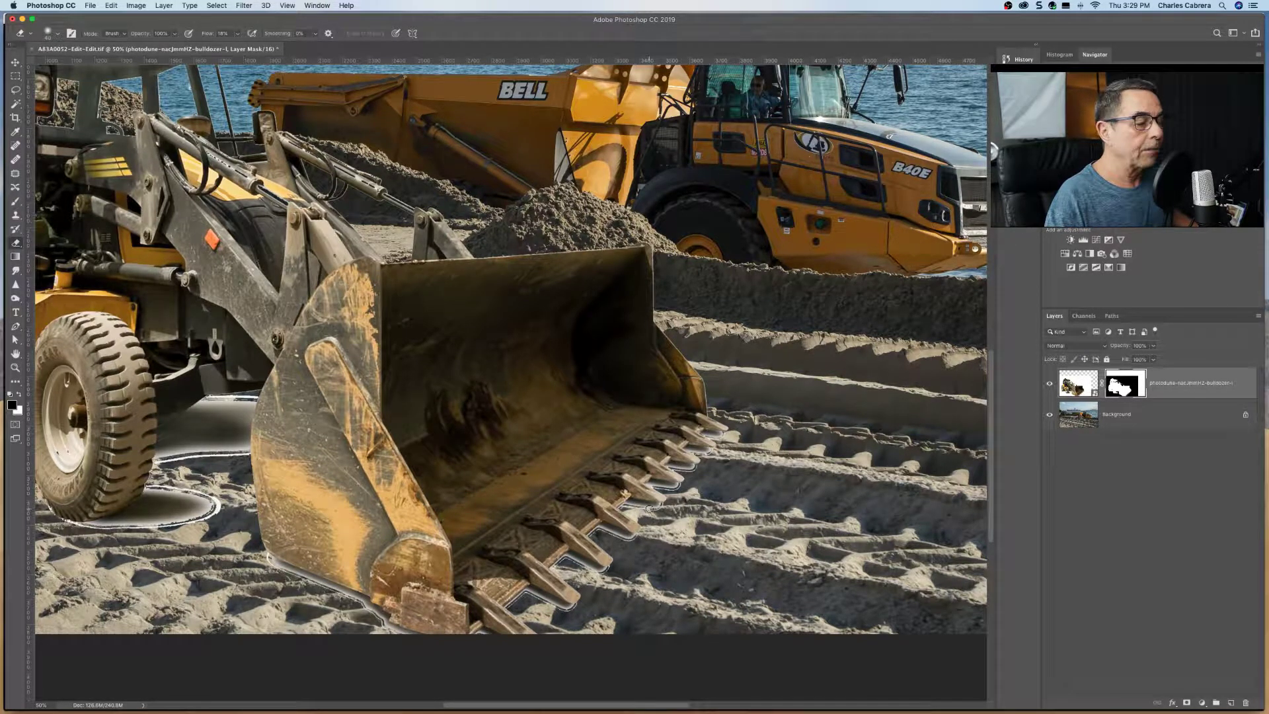
# Paint black at 25% flow on the mask to remove white fringes around the bucket teeth and wheel shadows
pyautogui.press('b')
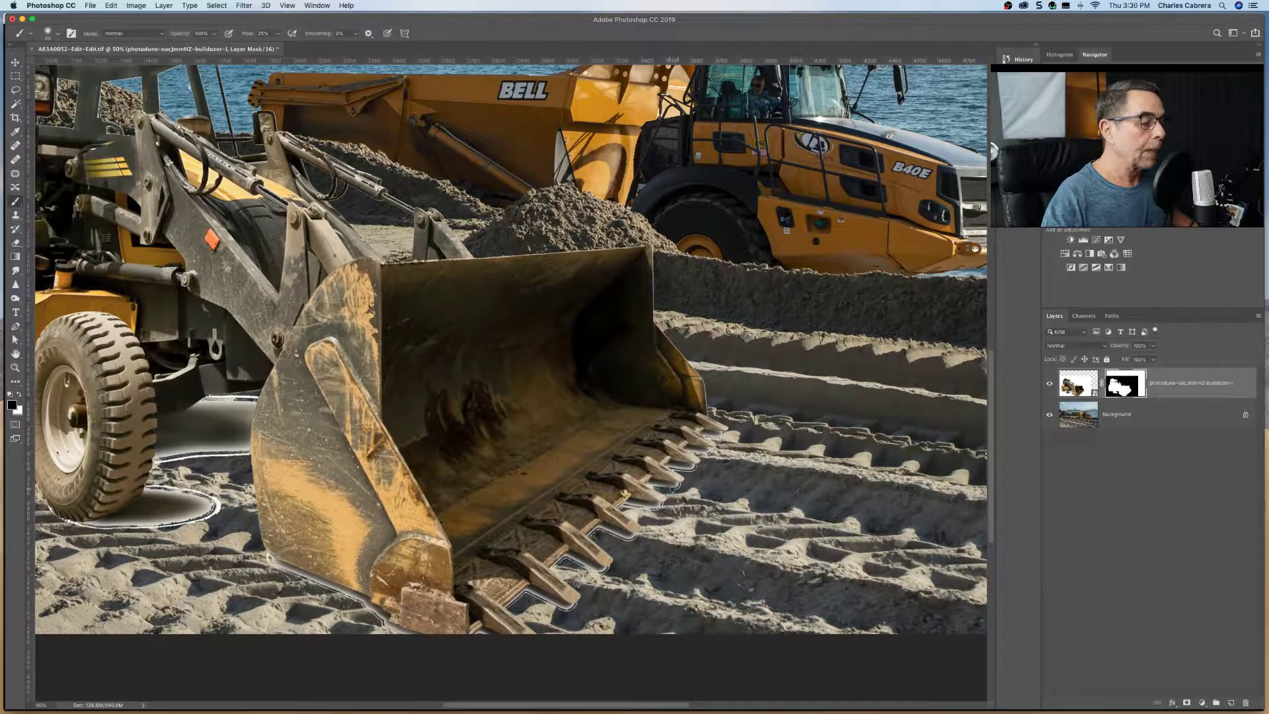
pyautogui.moveTo(670, 489); pyautogui.dragTo(676, 487)
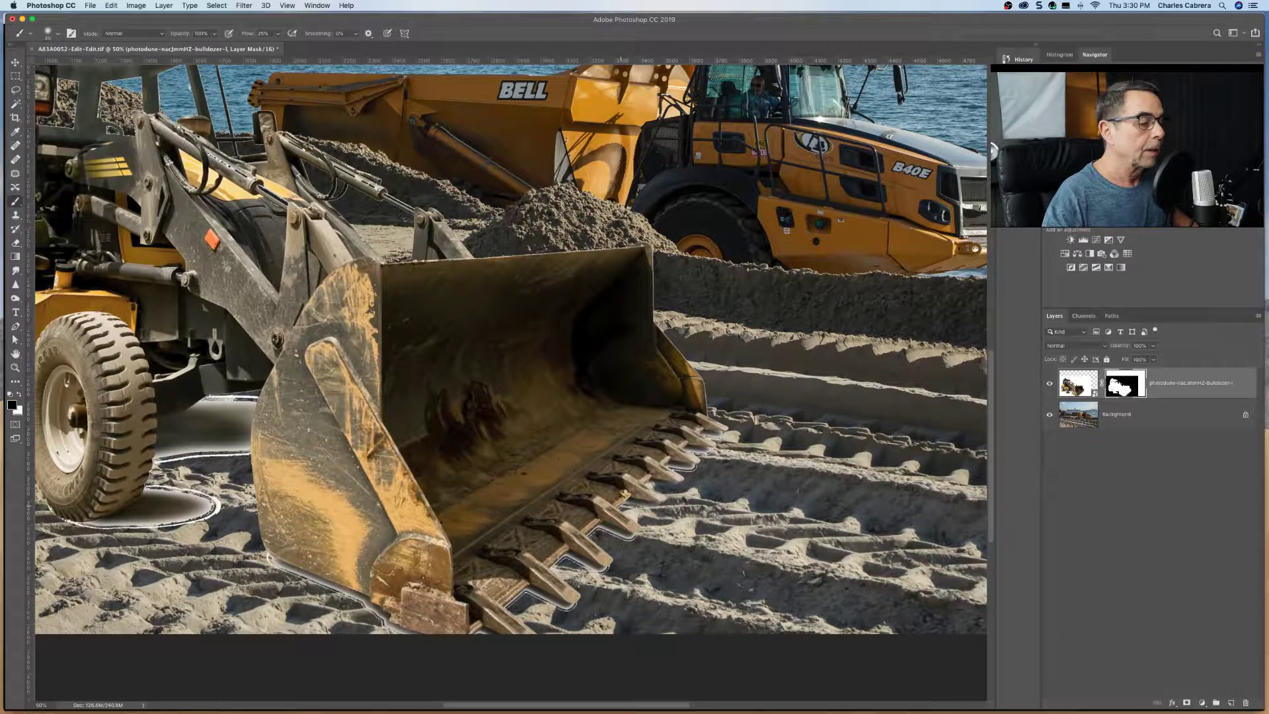
pyautogui.moveTo(644, 522); pyautogui.dragTo(612, 557)
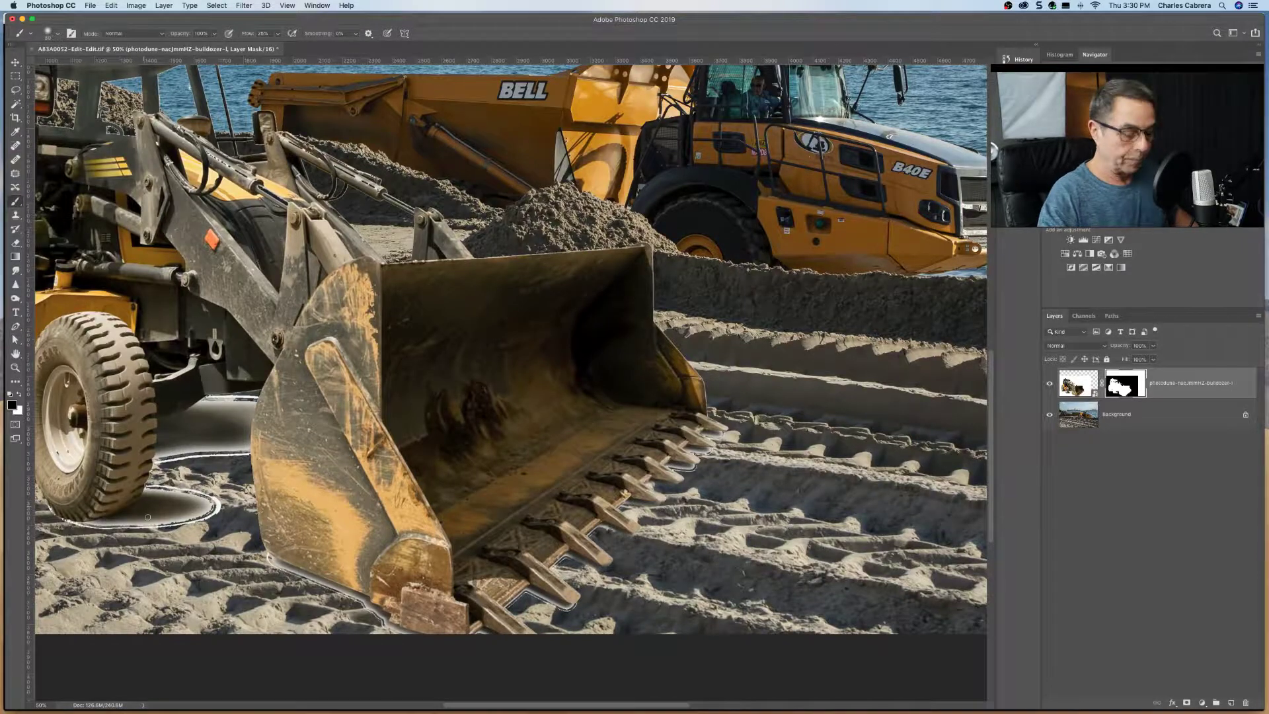
pyautogui.moveTo(206, 508)
pyautogui.mouseDown()
pyautogui.moveTo(162, 540)
pyautogui.moveTo(208, 509)
pyautogui.moveTo(113, 530)
pyautogui.moveTo(135, 532)
pyautogui.moveTo(73, 528)
pyautogui.moveTo(93, 539)
pyautogui.moveTo(56, 522)
pyautogui.mouseUp()
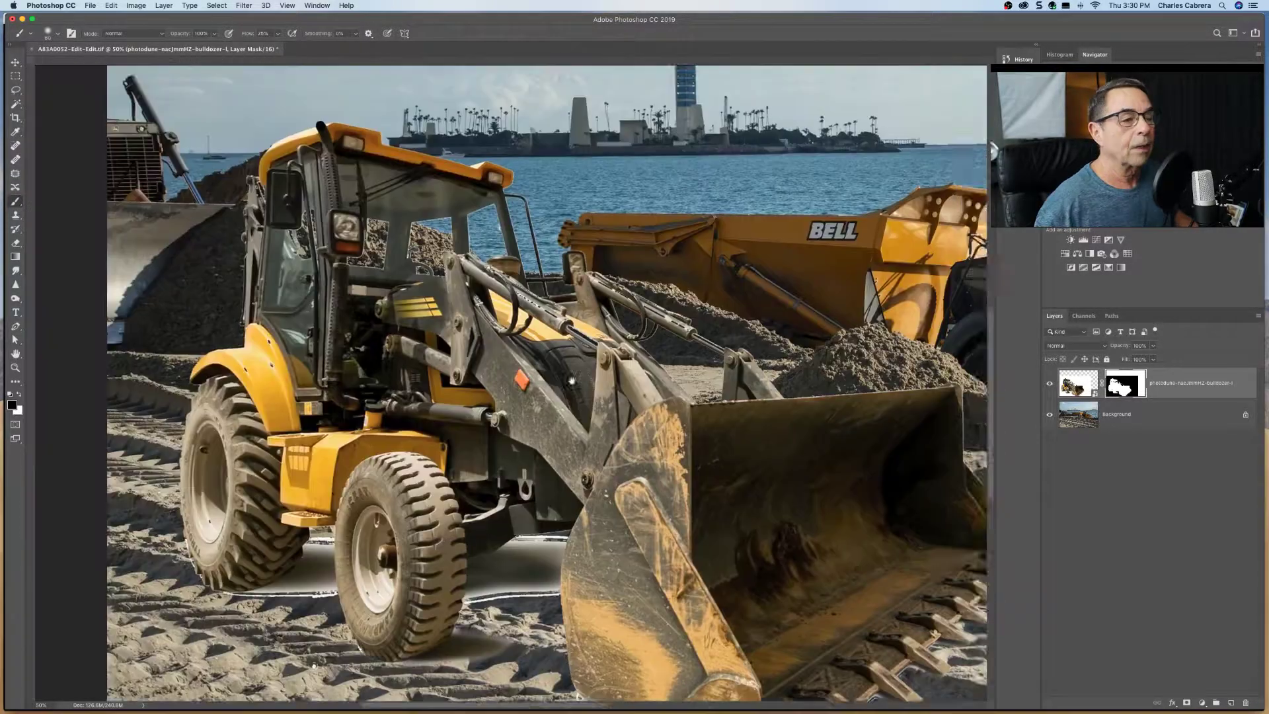
pyautogui.moveTo(549, 393); pyautogui.dragTo(593, 377)
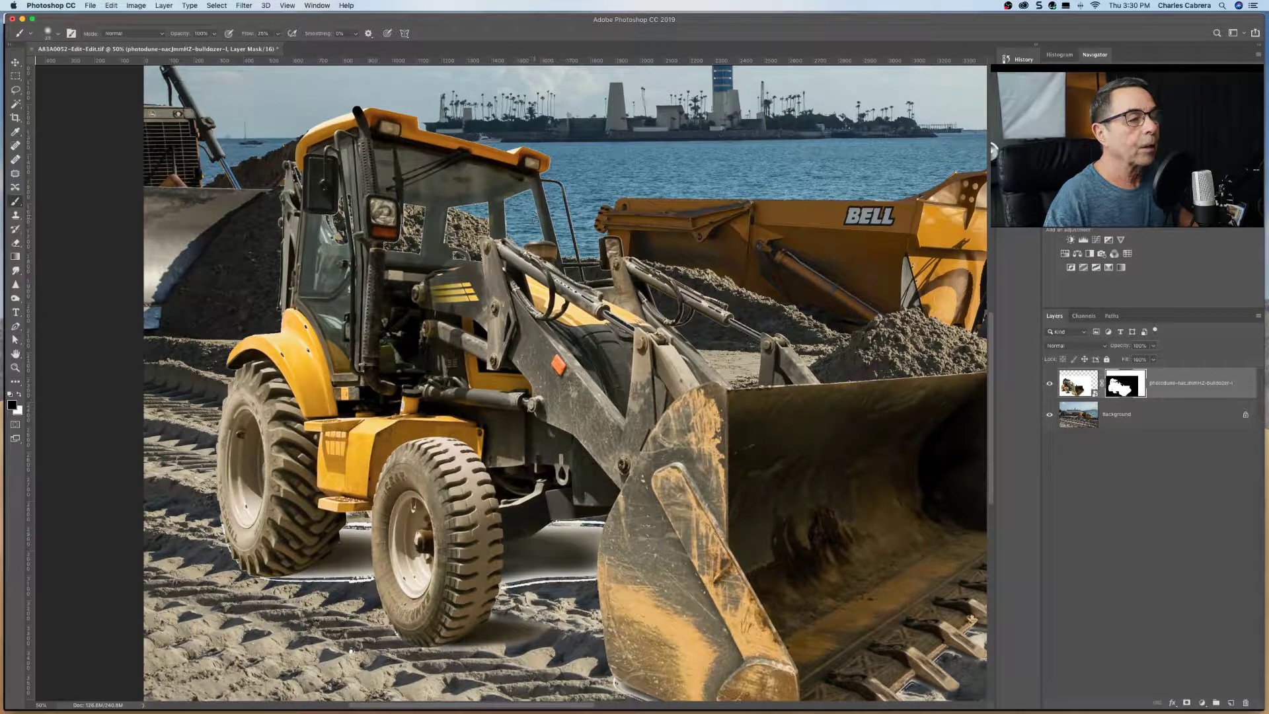
pyautogui.moveTo(357, 573); pyautogui.dragTo(259, 573)
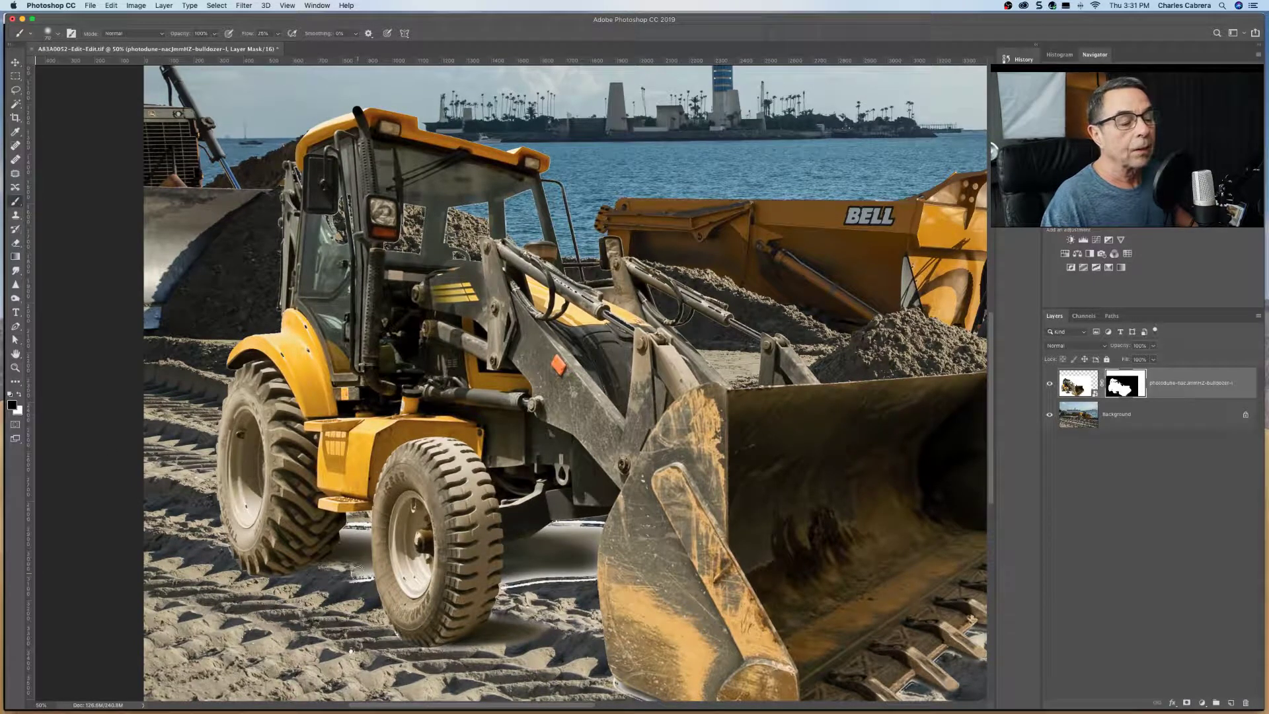
pyautogui.moveTo(360, 577)
pyautogui.mouseDown()
pyautogui.moveTo(564, 529)
pyautogui.moveTo(590, 549)
pyautogui.moveTo(546, 536)
pyautogui.moveTo(596, 533)
pyautogui.moveTo(562, 572)
pyautogui.moveTo(576, 569)
pyautogui.moveTo(513, 580)
pyautogui.moveTo(577, 579)
pyautogui.moveTo(537, 581)
pyautogui.moveTo(562, 533)
pyautogui.moveTo(544, 523)
pyautogui.moveTo(597, 523)
pyautogui.moveTo(519, 580)
pyautogui.mouseUp()
pyautogui.moveTo(349, 555); pyautogui.dragTo(361, 524)
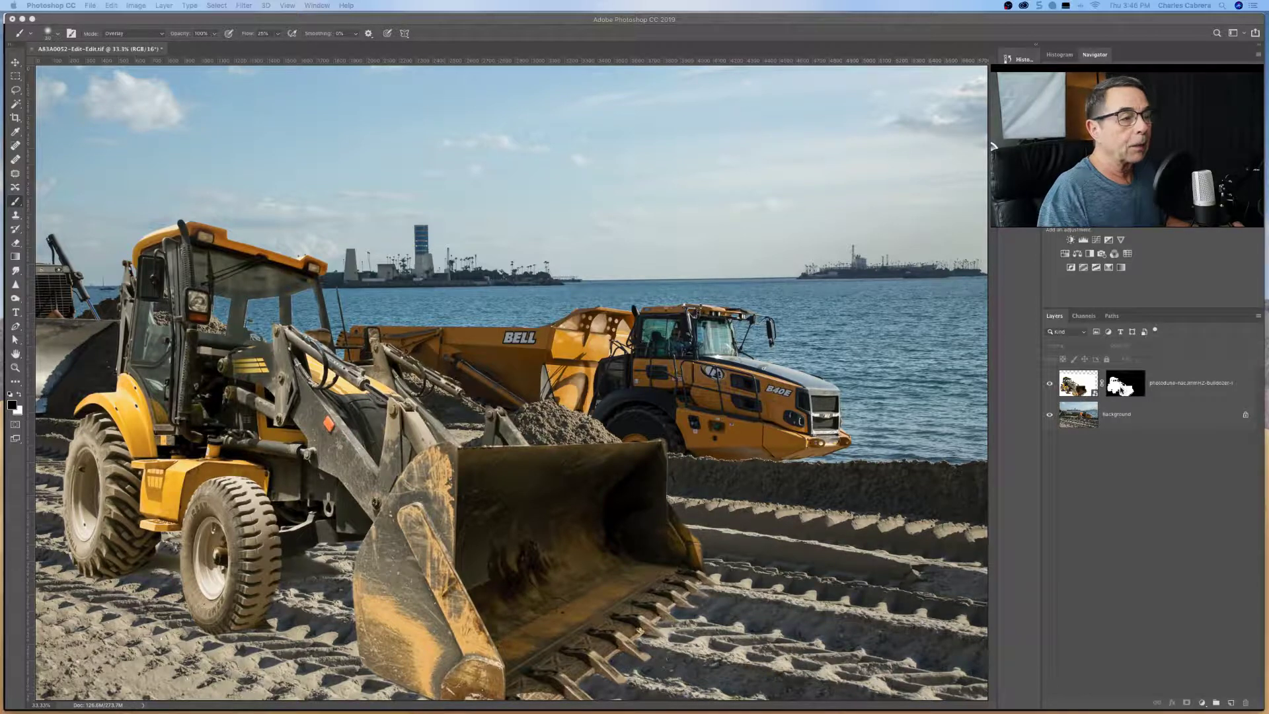
# Disable and re-enable the bulldozer's mask, then view the mask alone in black and white
pyautogui.keyDown('shift'); pyautogui.click(1129, 390); pyautogui.keyUp('shift')
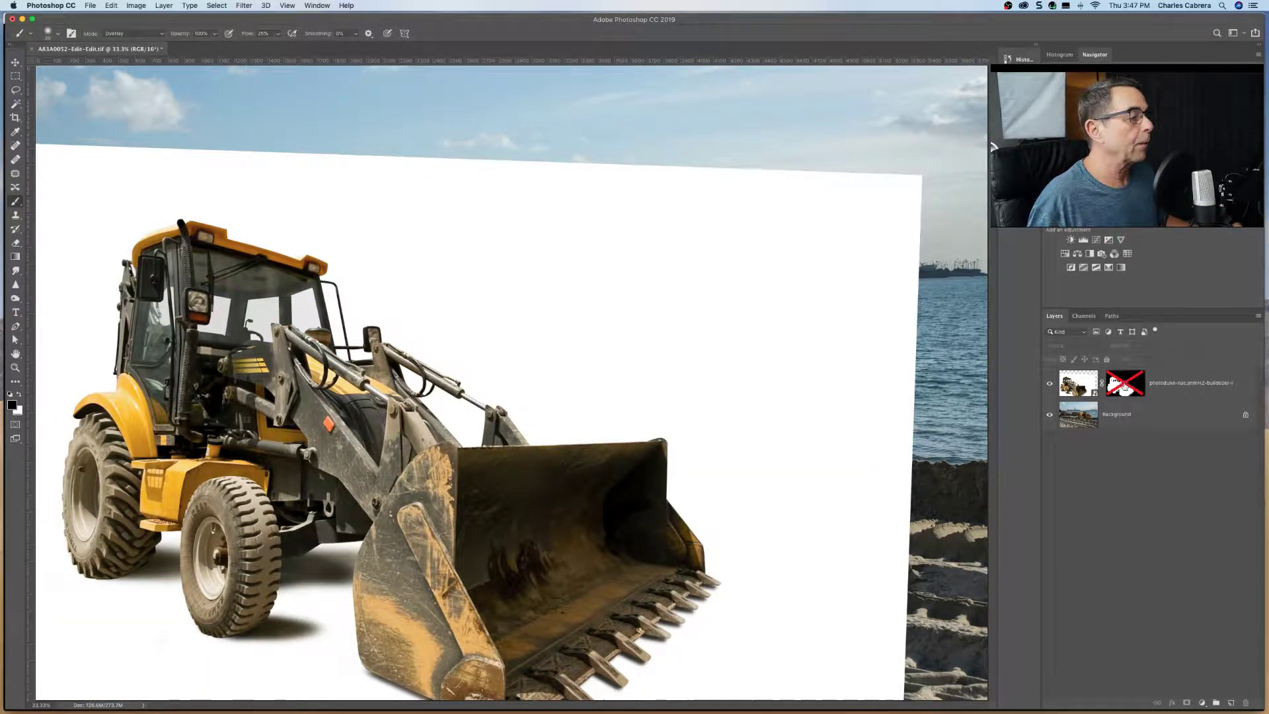
pyautogui.keyDown('shift'); pyautogui.click(1122, 389); pyautogui.keyUp('shift')
pyautogui.keyDown('alt'); pyautogui.click(1123, 389); pyautogui.keyUp('alt')
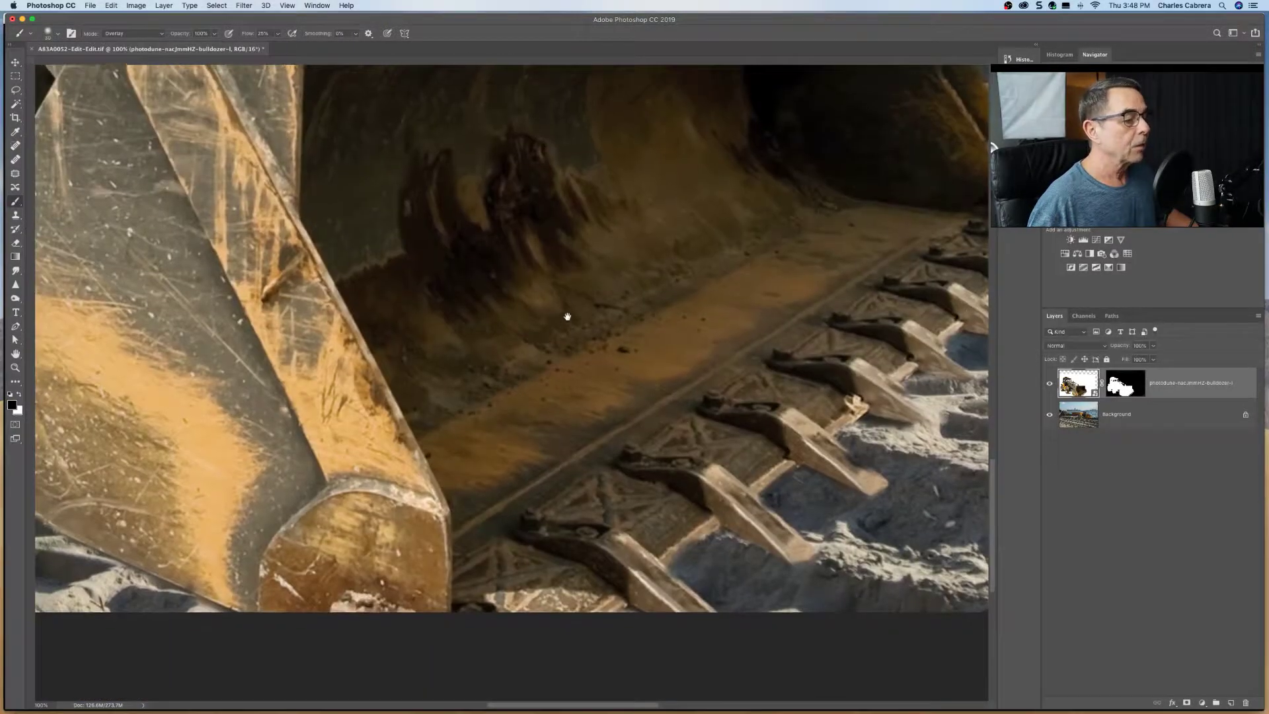
# Pan around the blade, cab, sky and BELL loader to inspect the composite
pyautogui.press('super+r')
pyautogui.moveTo(567, 317); pyautogui.dragTo(654, 503)
pyautogui.moveTo(503, 277); pyautogui.dragTo(545, 365)
pyautogui.moveTo(589, 426); pyautogui.dragTo(635, 528)
pyautogui.moveTo(515, 297); pyautogui.dragTo(423, 423)
pyautogui.moveTo(655, 476); pyautogui.dragTo(423, 357)
pyautogui.moveTo(615, 373); pyautogui.dragTo(448, 335)
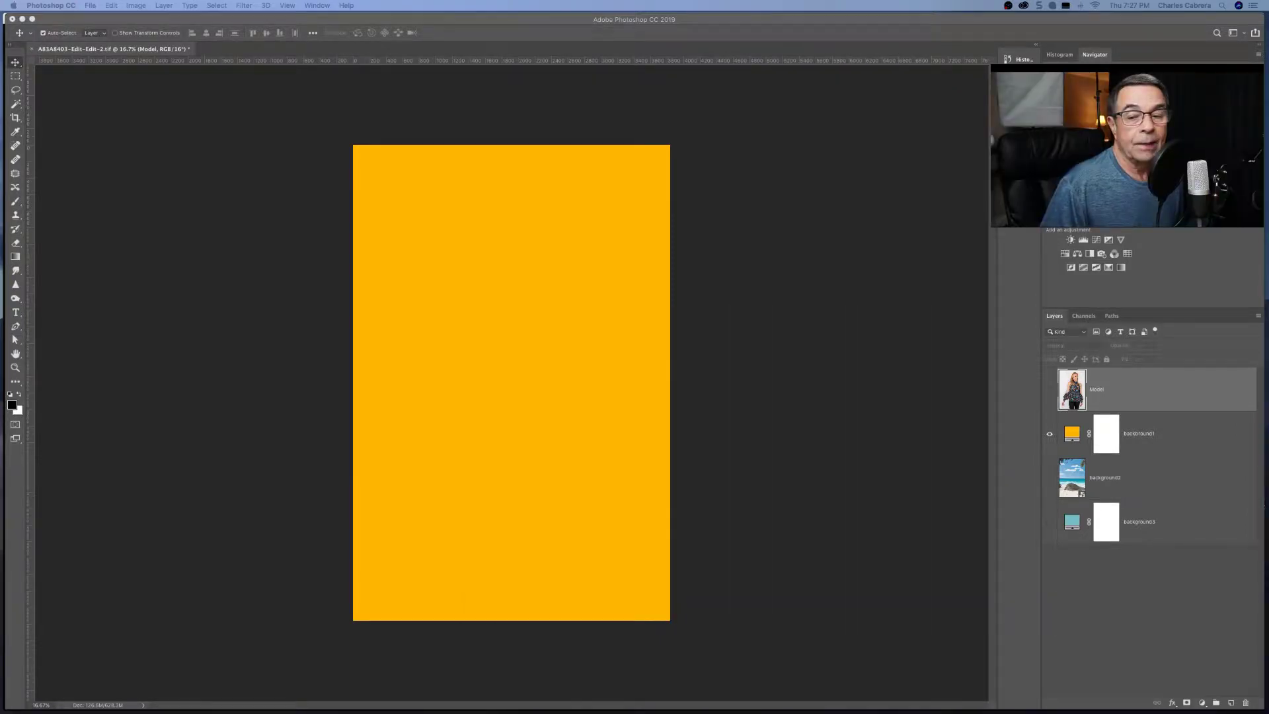
# Show the Model layer above the yellow background and set its blend mode to Multiply
pyautogui.click(1049, 390)
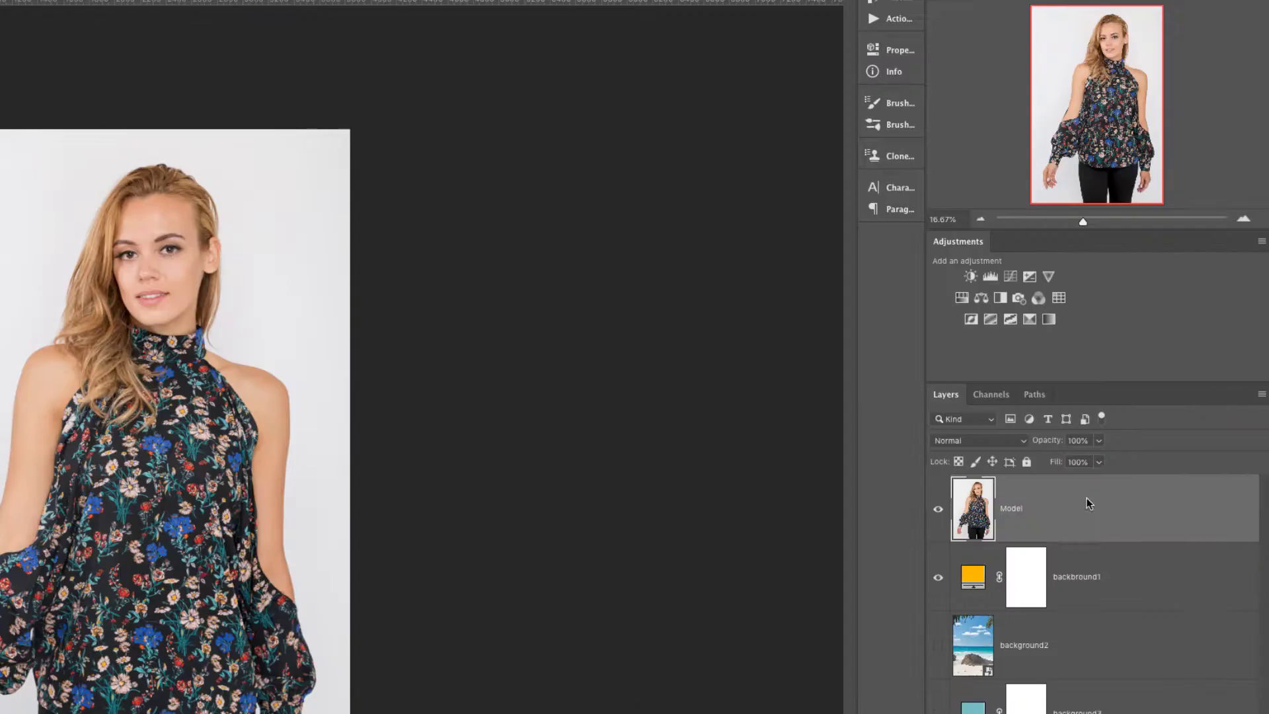
pyautogui.click(1011, 441)
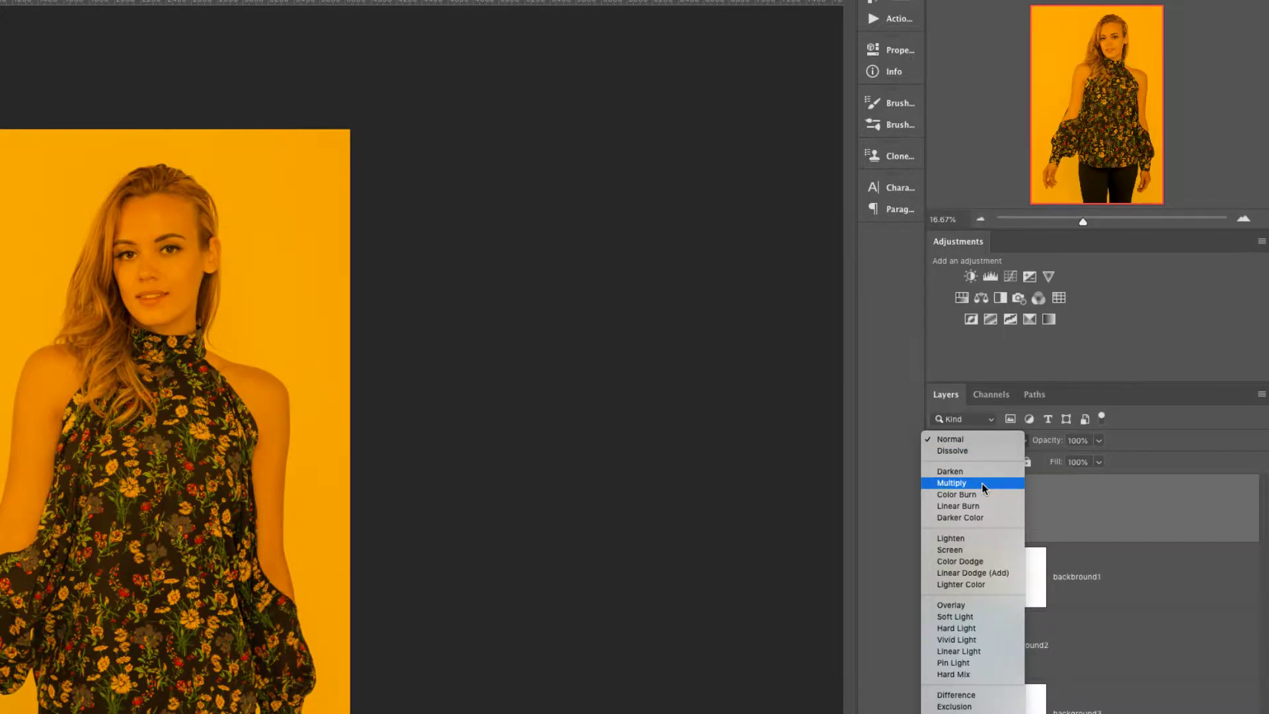
pyautogui.click(984, 489)
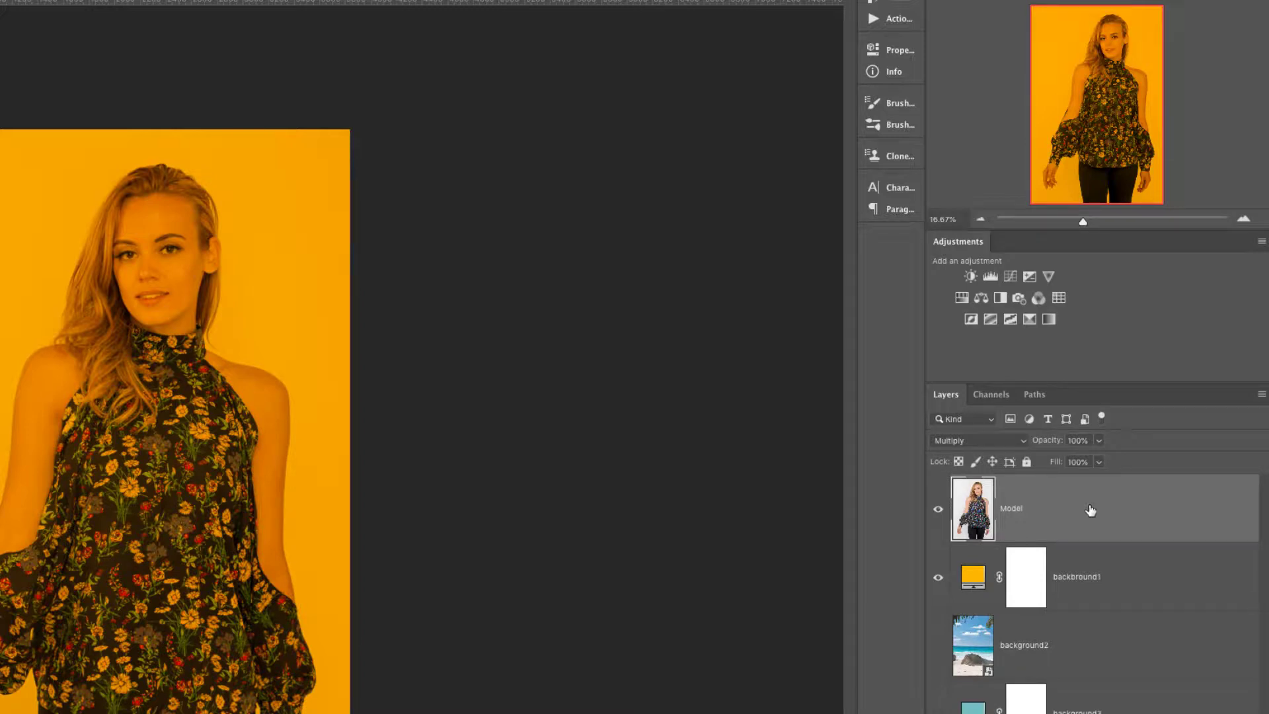
# Duplicate the Model layer as Model copy and set the copy's blend mode to Normal
pyautogui.hotkey('ctrl', 'j')
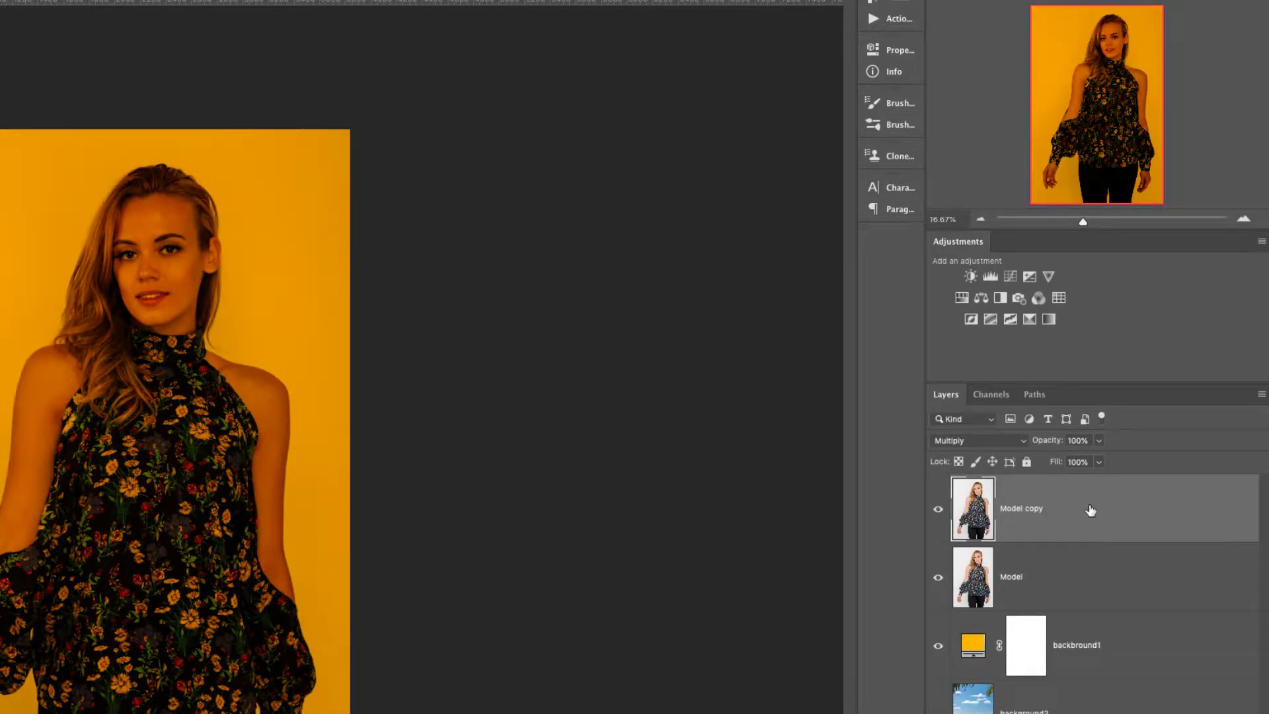
pyautogui.click(996, 441)
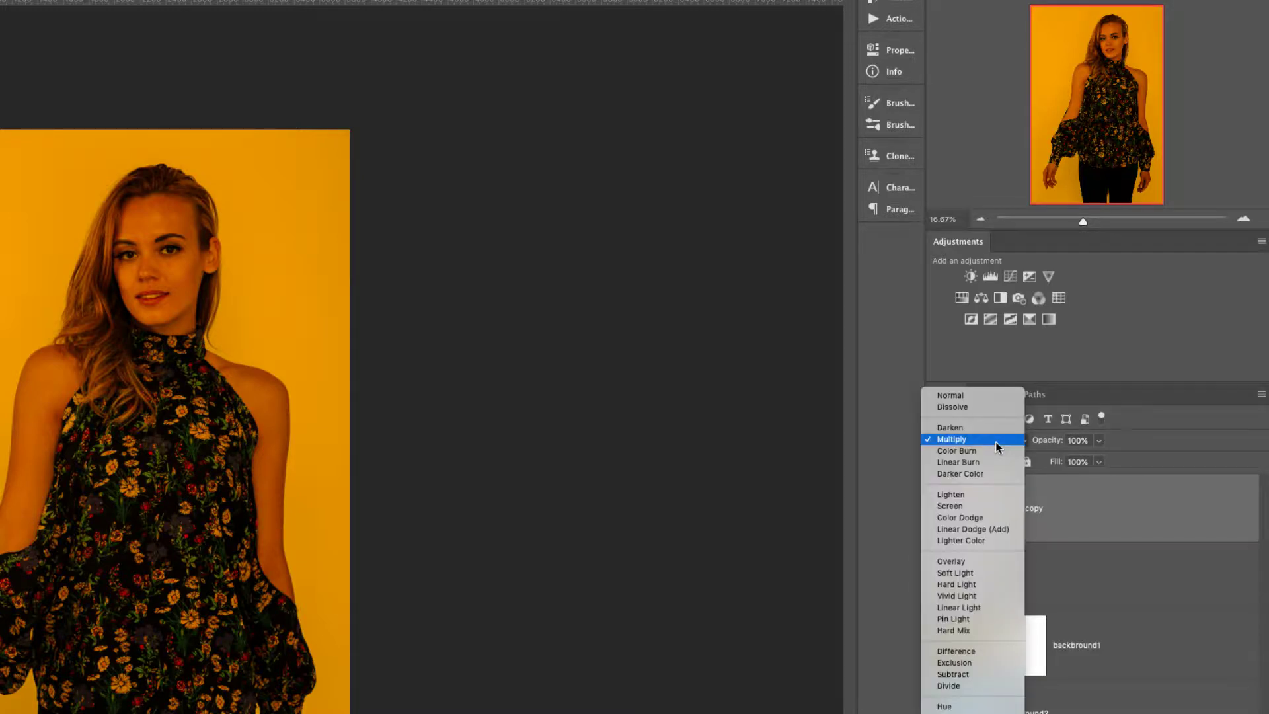
pyautogui.click(971, 396)
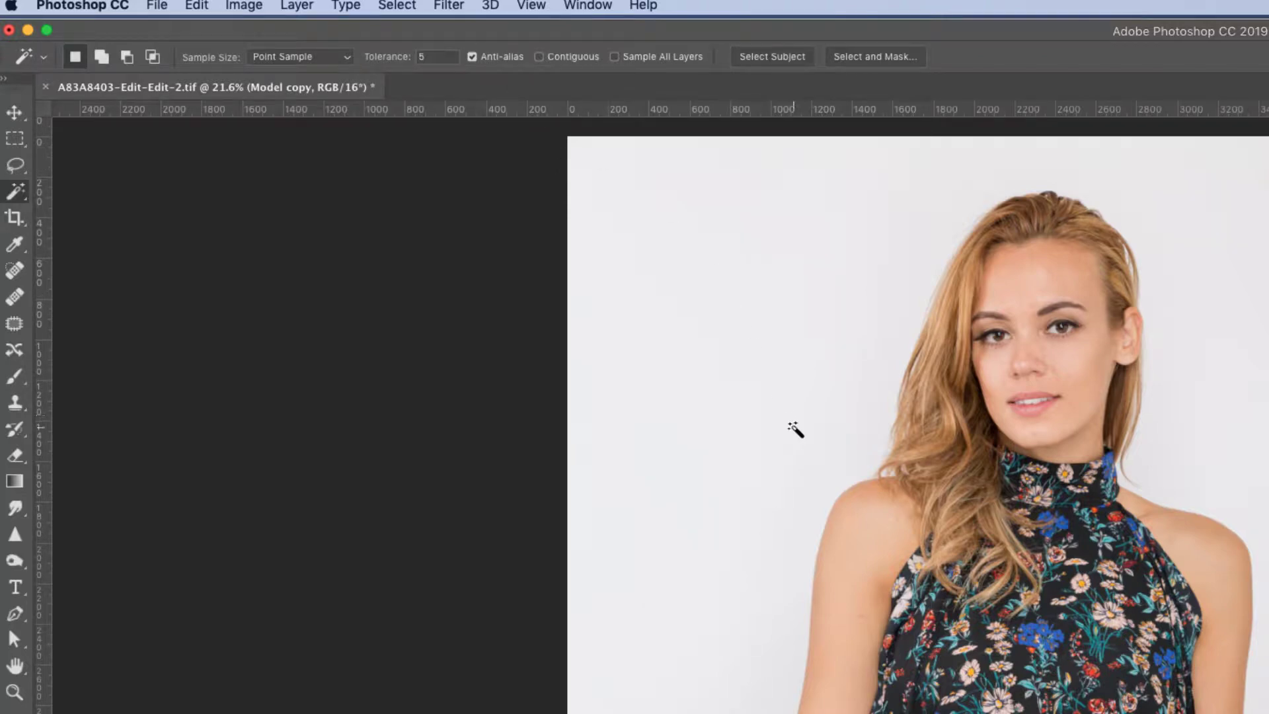
# Reselect the white studio backdrop around the model with the Magic Wand at Tolerance 30 instead of 5
pyautogui.click(755, 405)
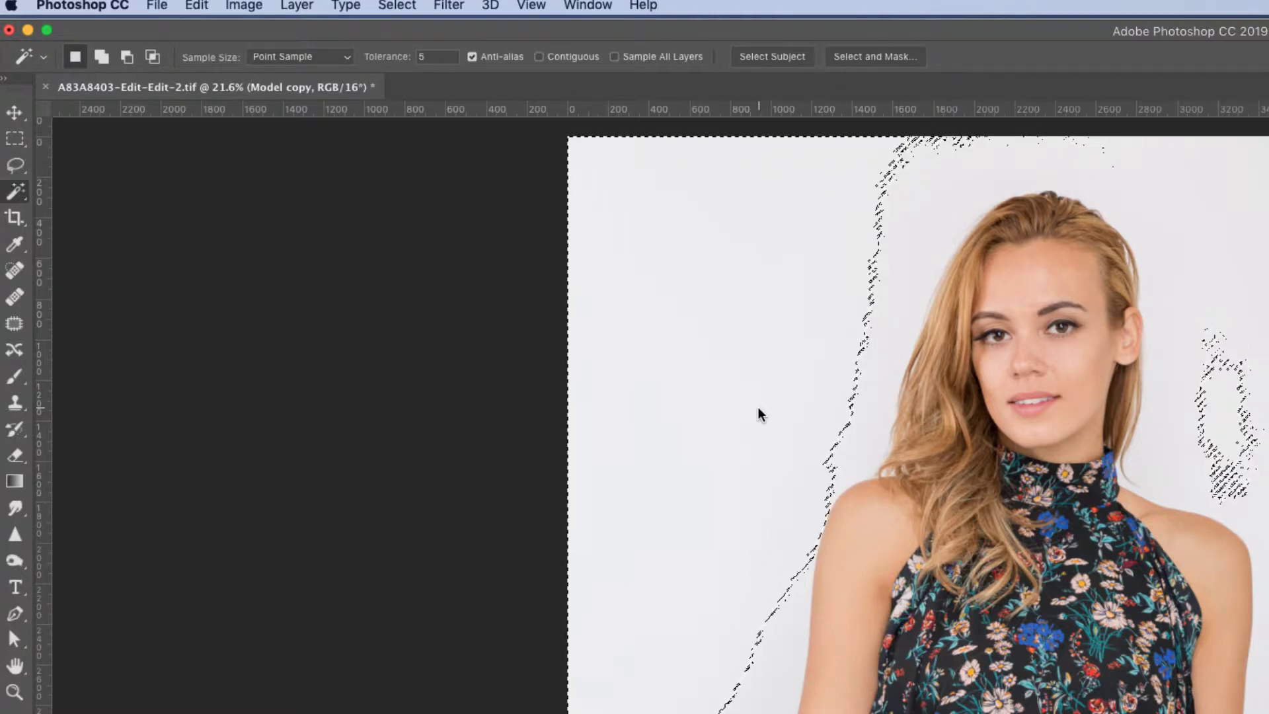
pyautogui.press('super+d')
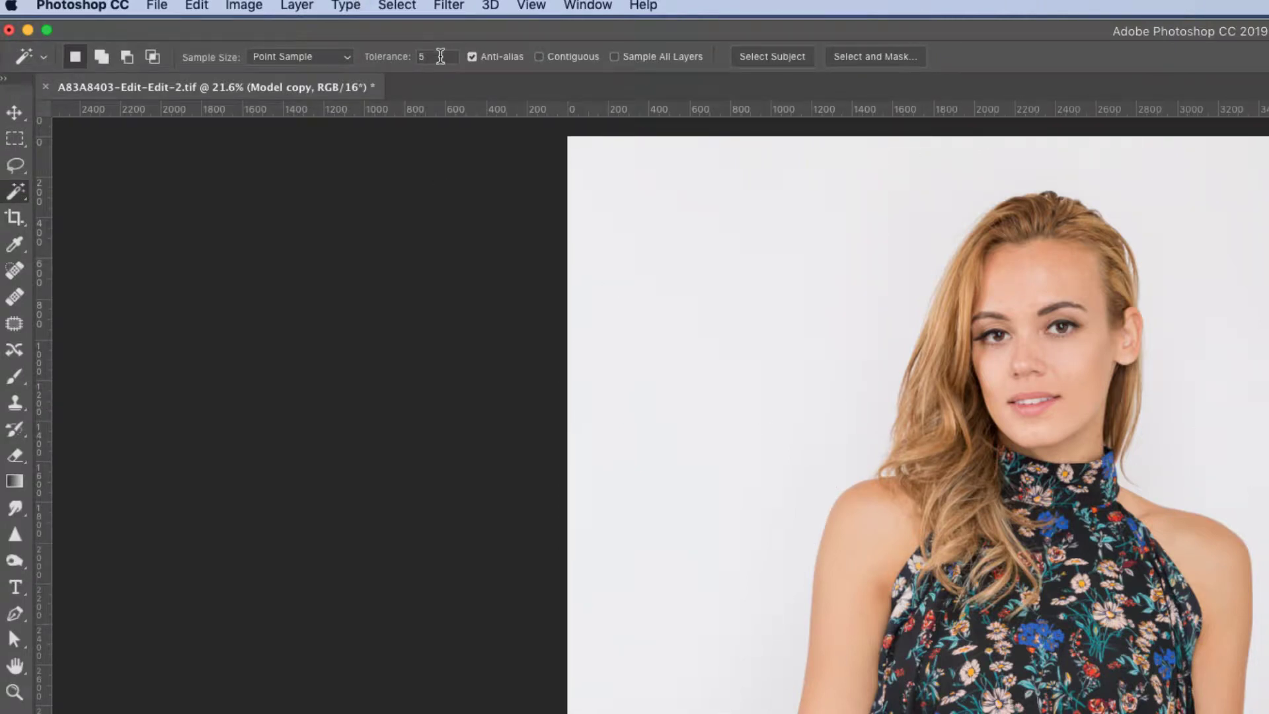
pyautogui.moveTo(438, 57); pyautogui.dragTo(406, 56)
pyautogui.write('30')
pyautogui.click(826, 344)
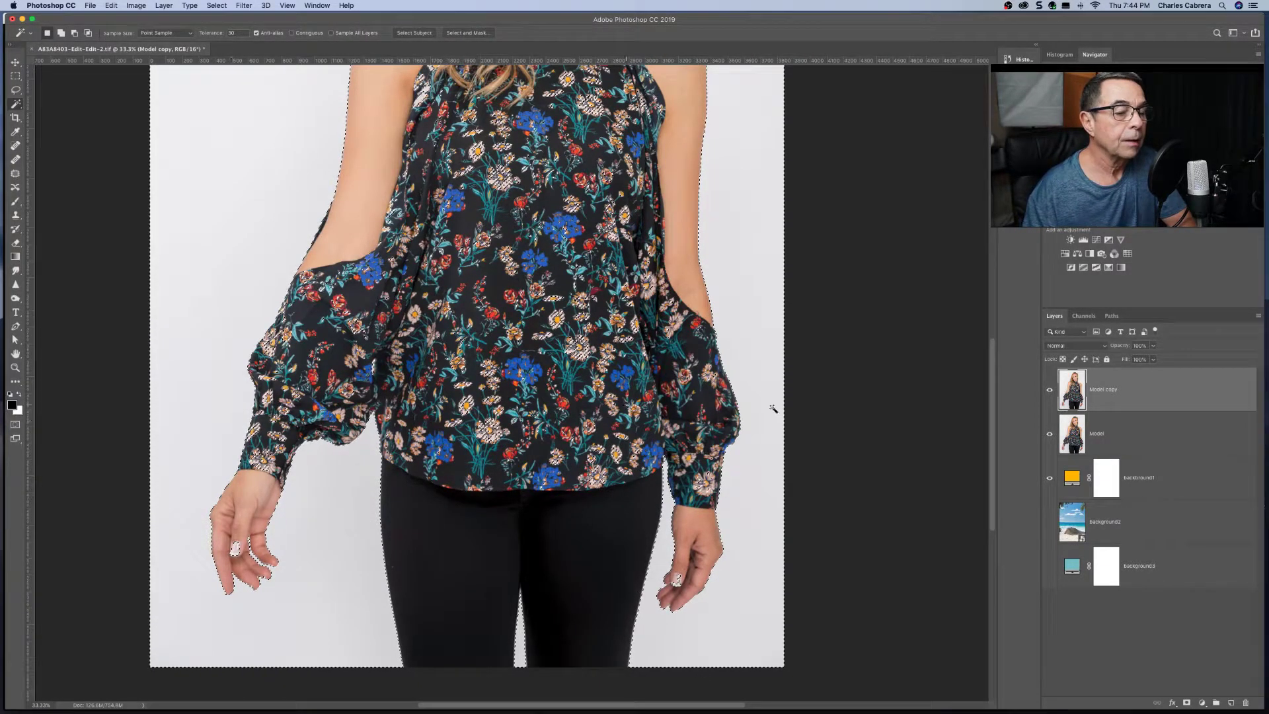
pyautogui.moveTo(994, 457); pyautogui.dragTo(990, 417)
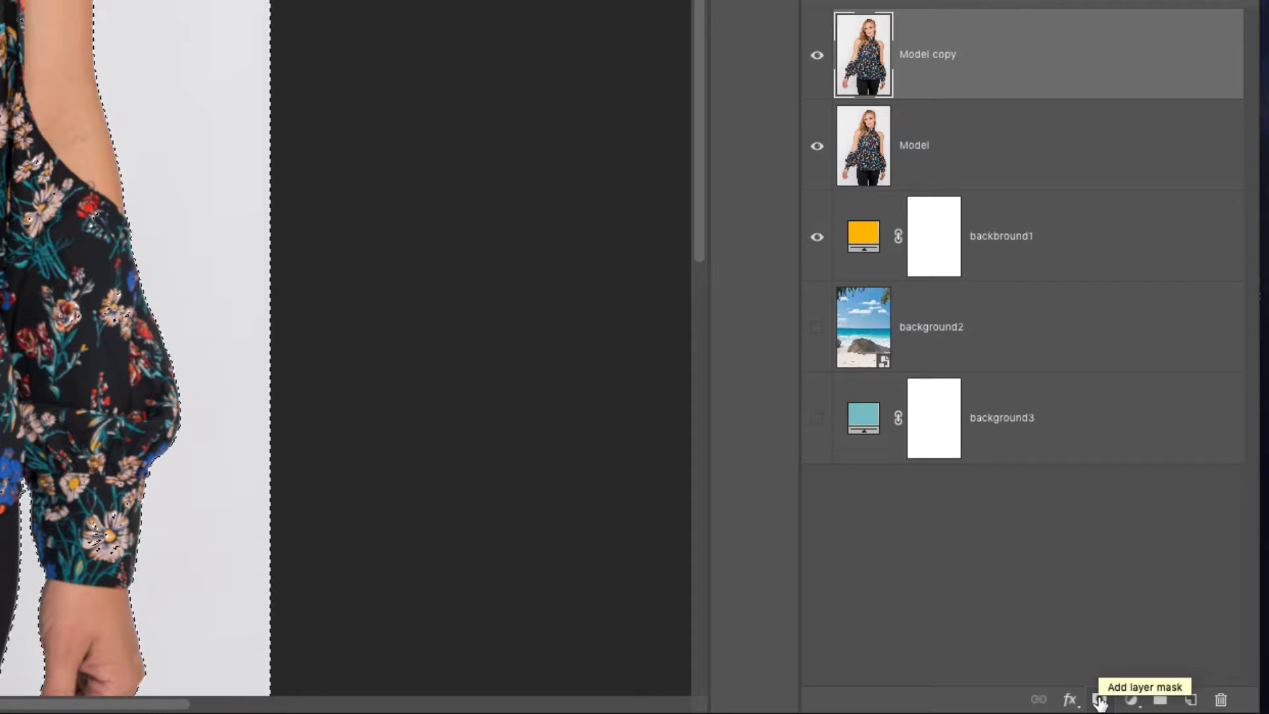
# Add a layer mask to Model copy from the selection, hiding the white backdrop over the yellow background
pyautogui.click(1100, 701)
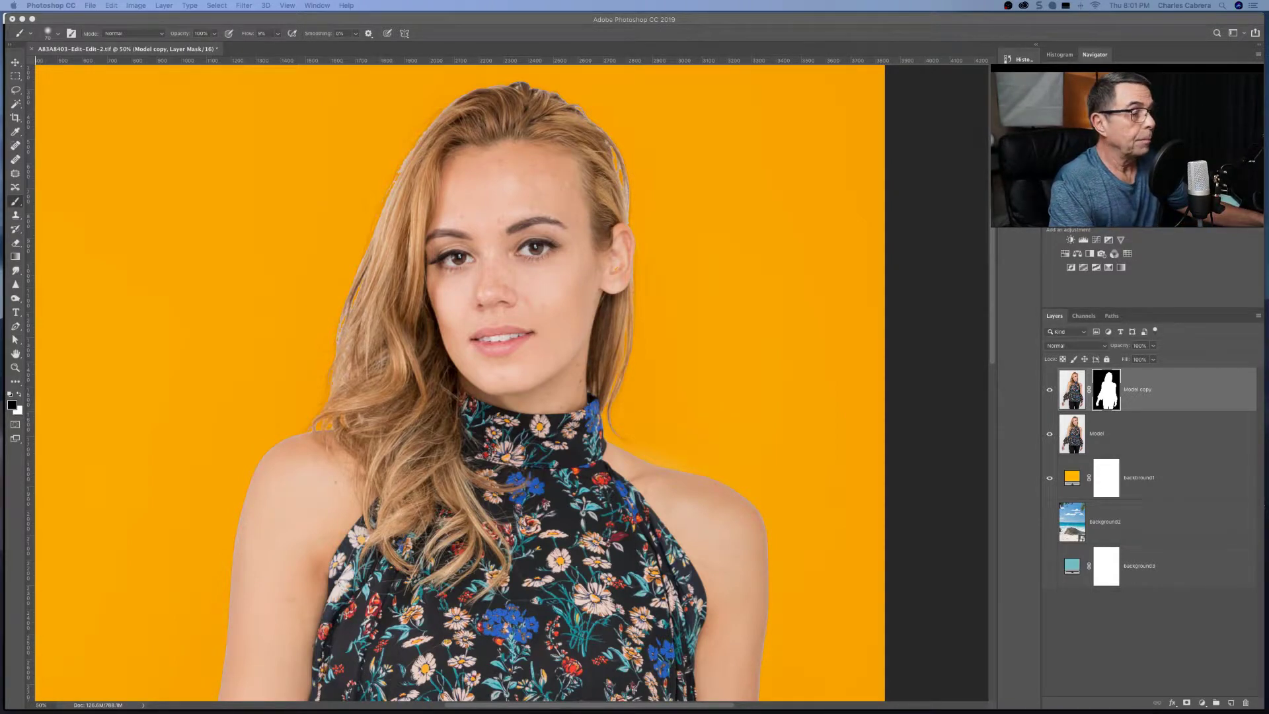
pyautogui.click(281, 555)
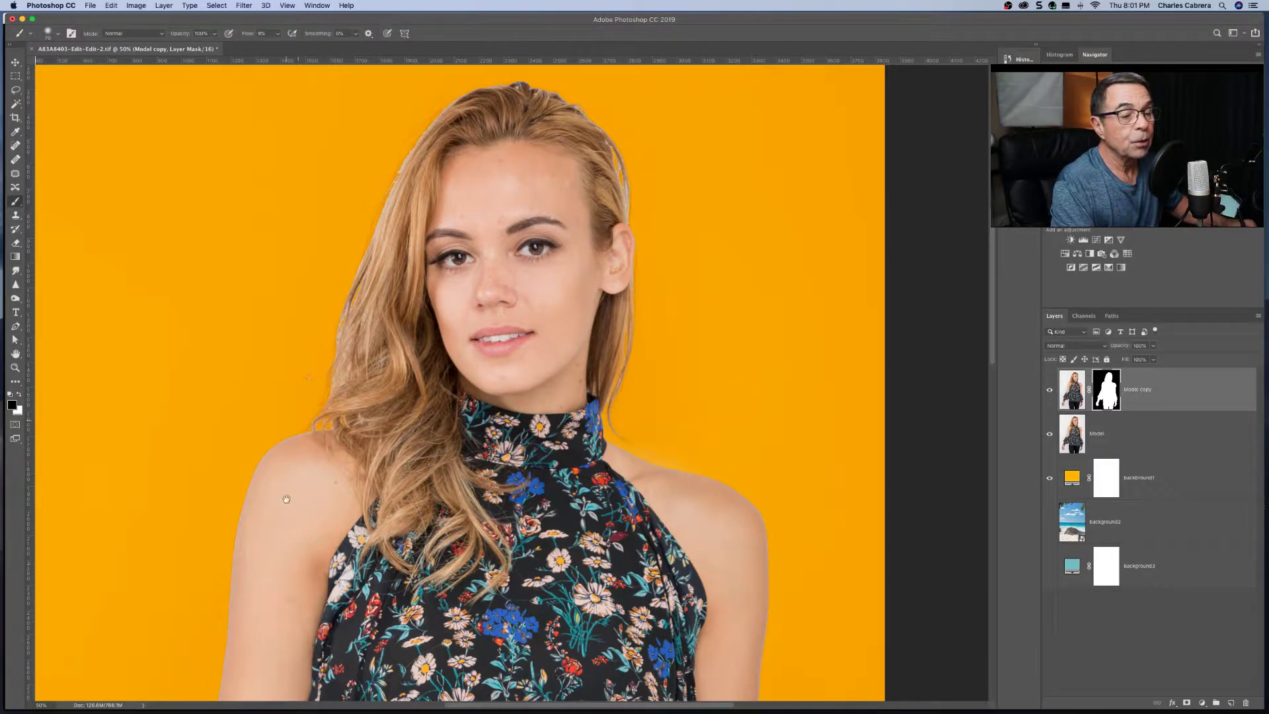
pyautogui.scroll(-10, 299, 544)
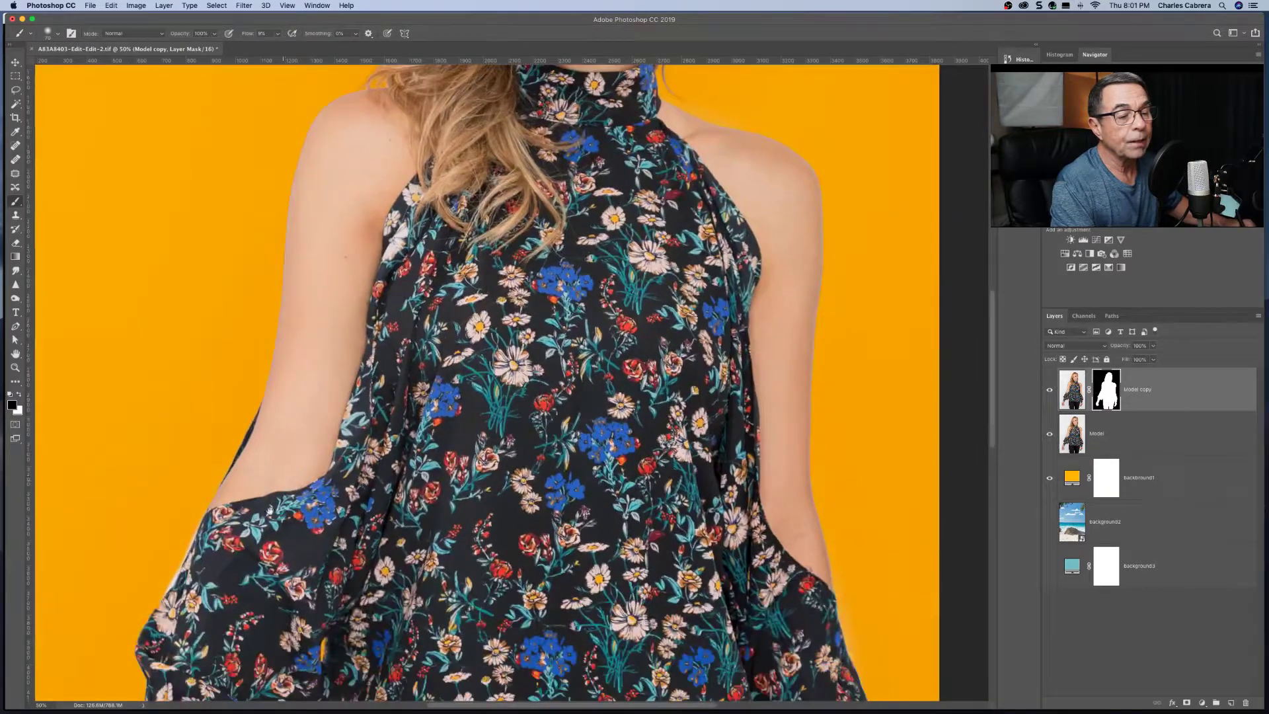
pyautogui.scroll(-4, 254, 555)
pyautogui.press('super+r')
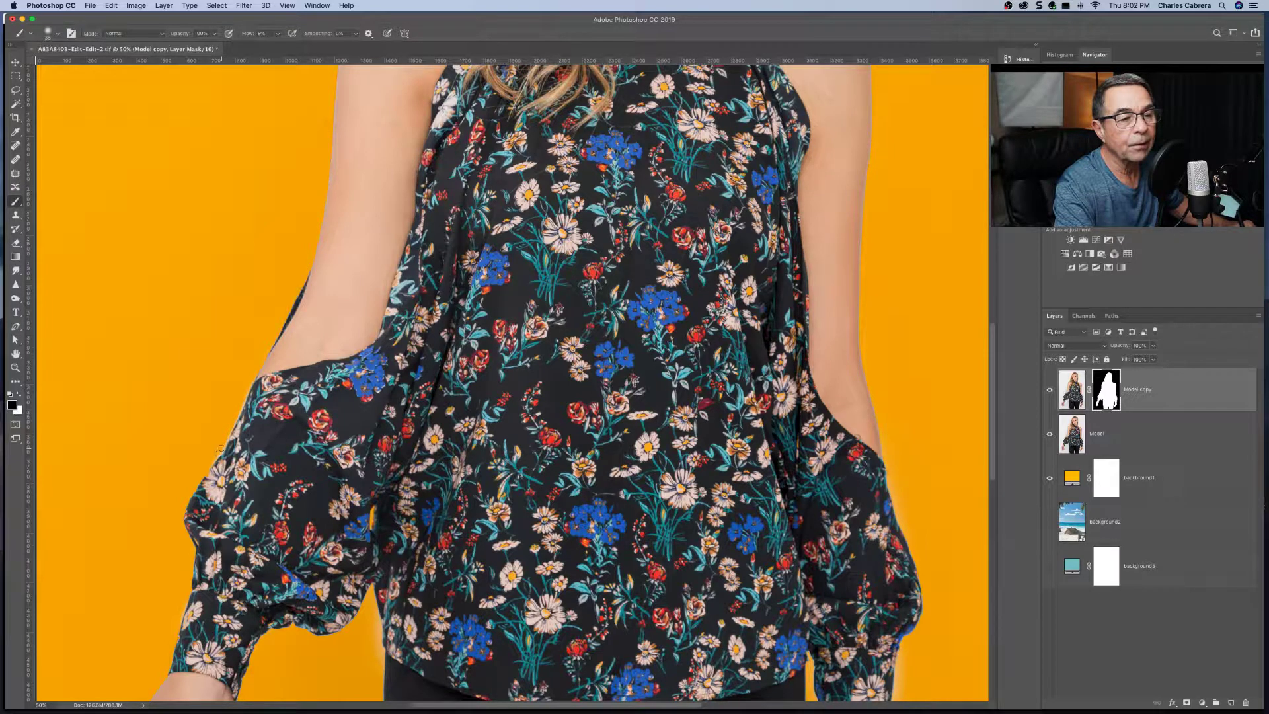
pyautogui.scroll(10, 601, 534)
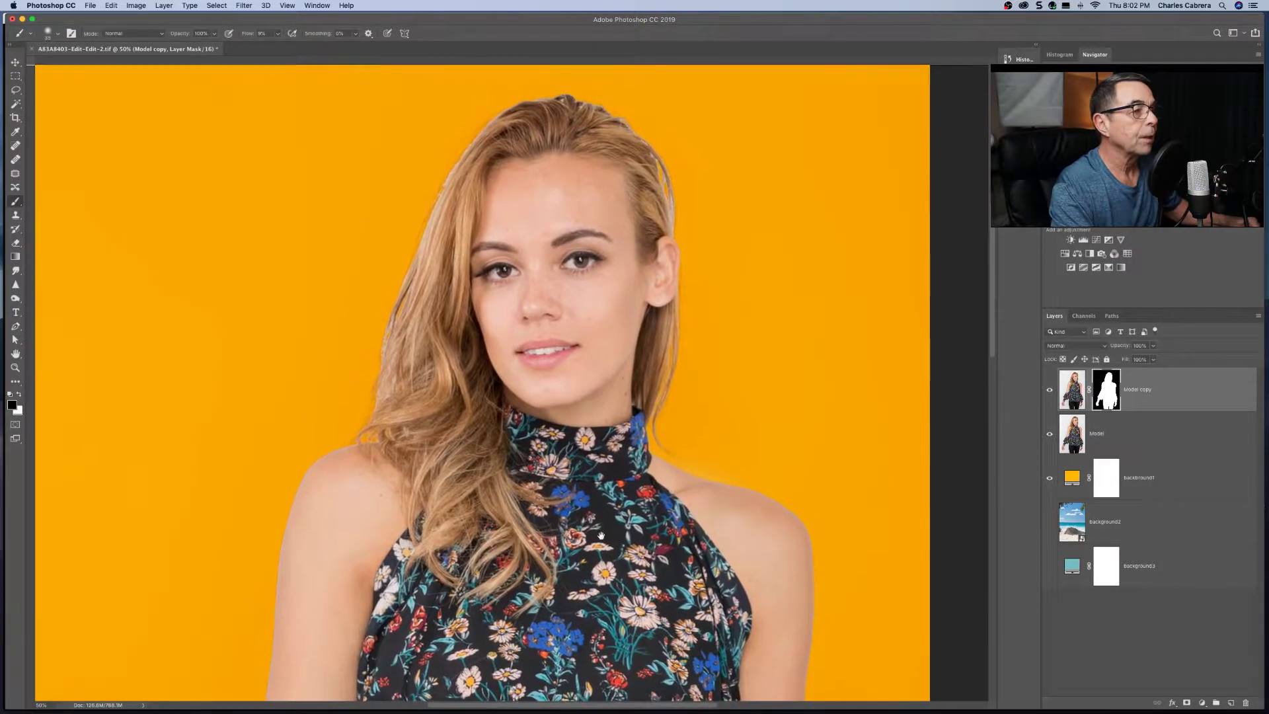
# Zoom out to fit the whole photo of the cut-out model on screen
pyautogui.press('super+r')
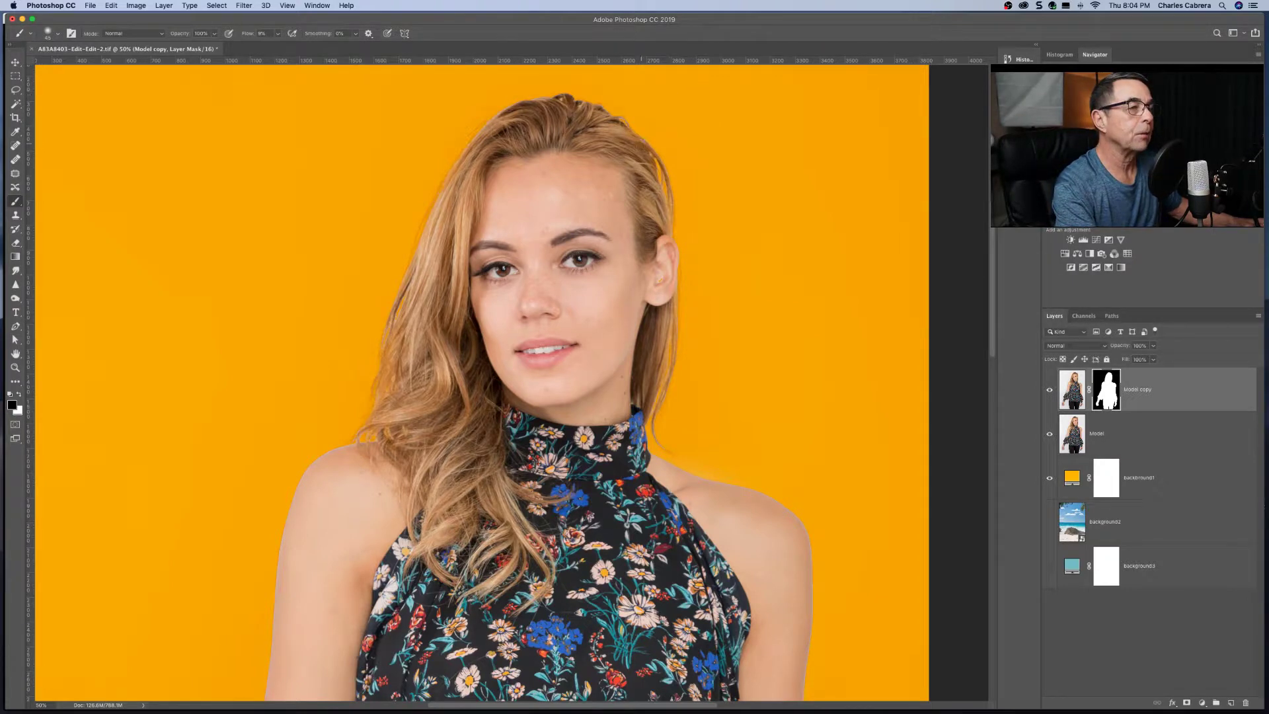
pyautogui.press('super+minus')
pyautogui.press('super+minus')
pyautogui.press('super+minus')
pyautogui.press('super+minus')
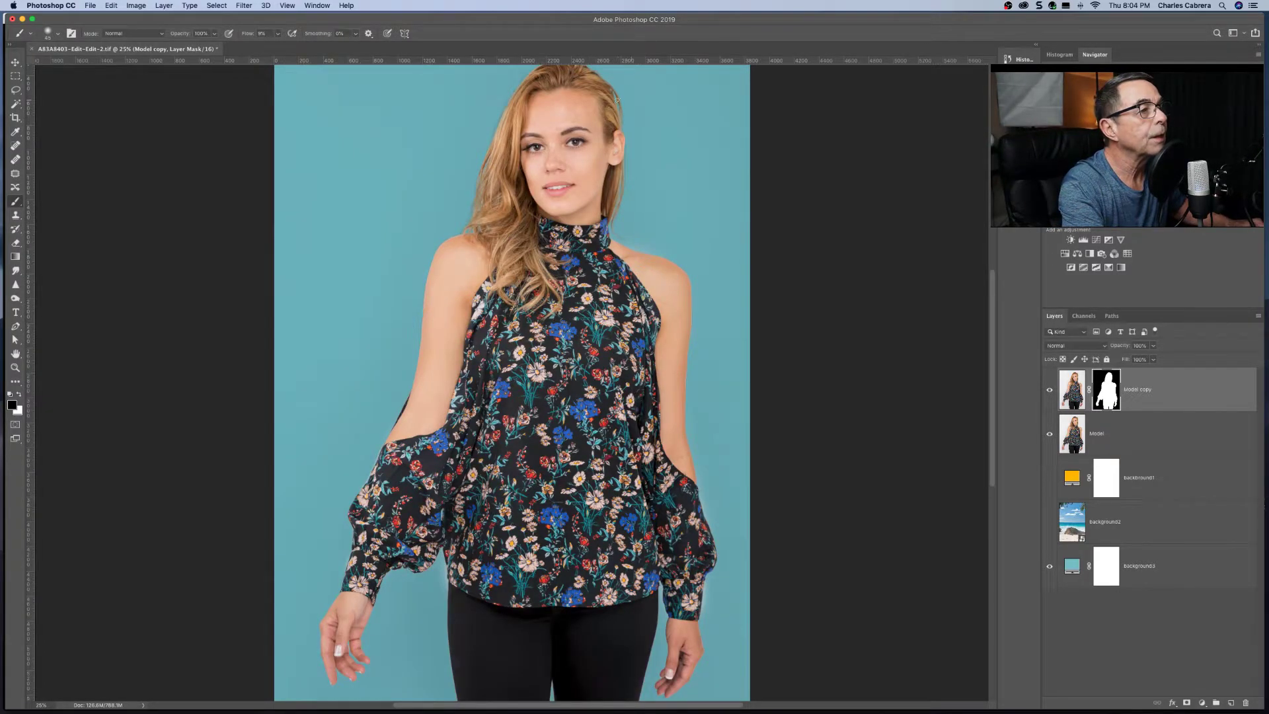
# Hide the teal backround3 layer and show the beach background2 layer behind the model
pyautogui.scroll(3, 616, 101)
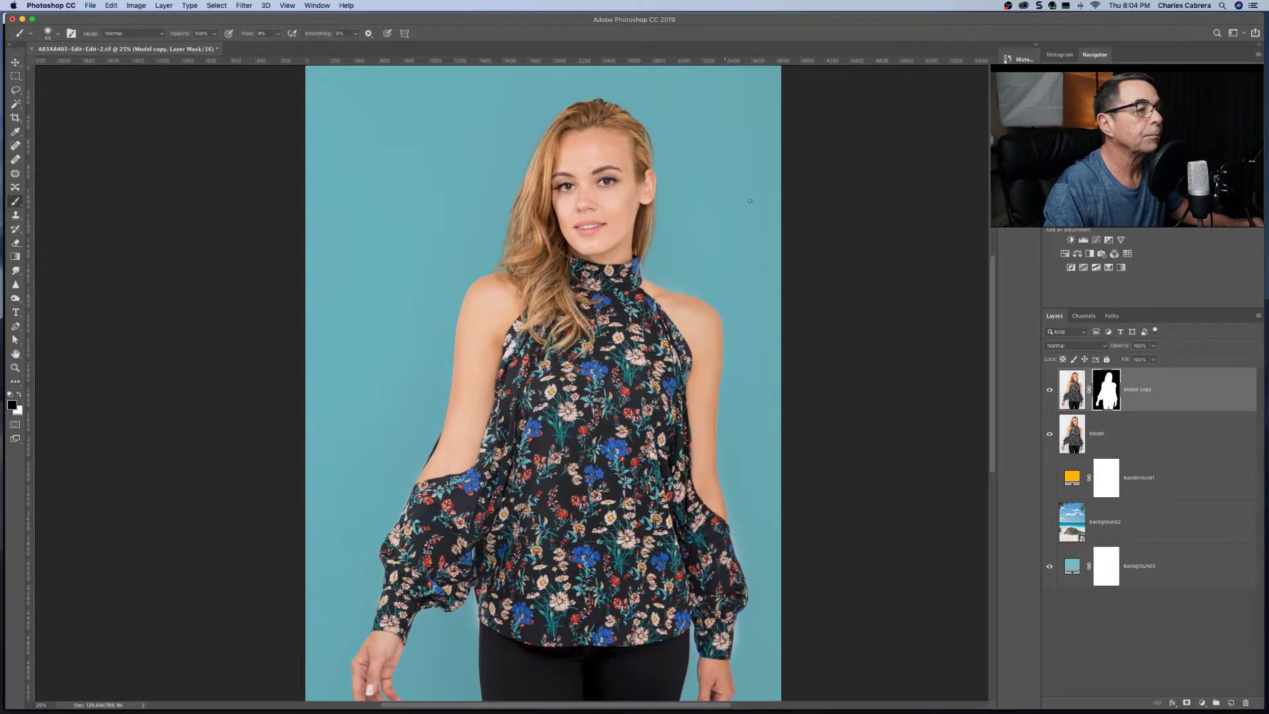
pyautogui.click(1049, 565)
pyautogui.click(1049, 522)
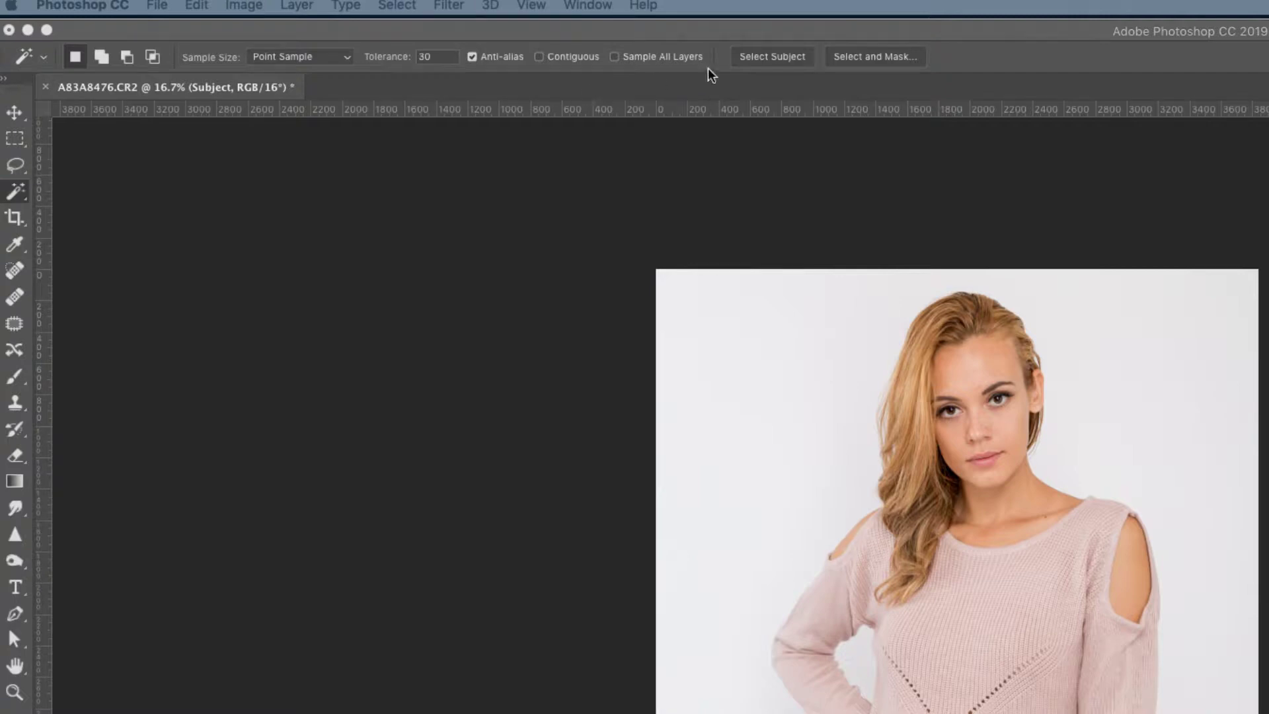
# Select Subject on the pink-sweater model, add a mask to the Subject layer, and view the mask alone
pyautogui.click(767, 58)
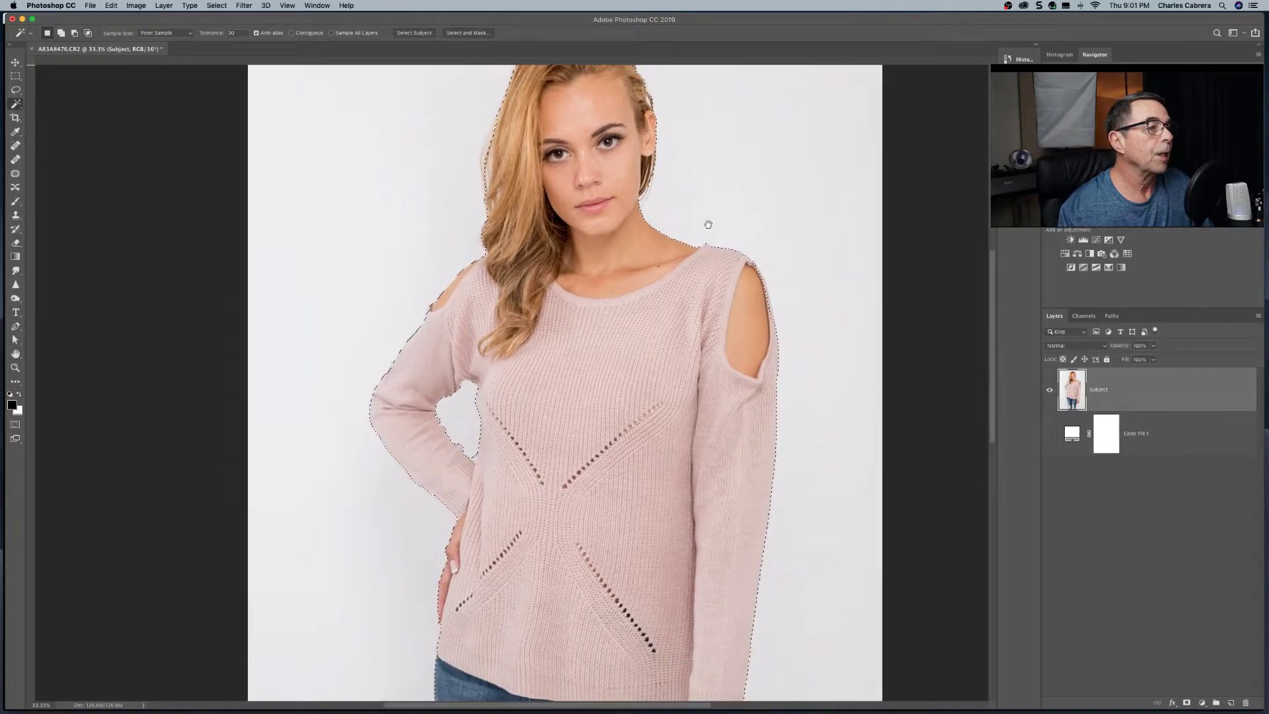
pyautogui.scroll(-5, 707, 224)
pyautogui.press('super+r')
pyautogui.hscroll(-3, 368, 396)
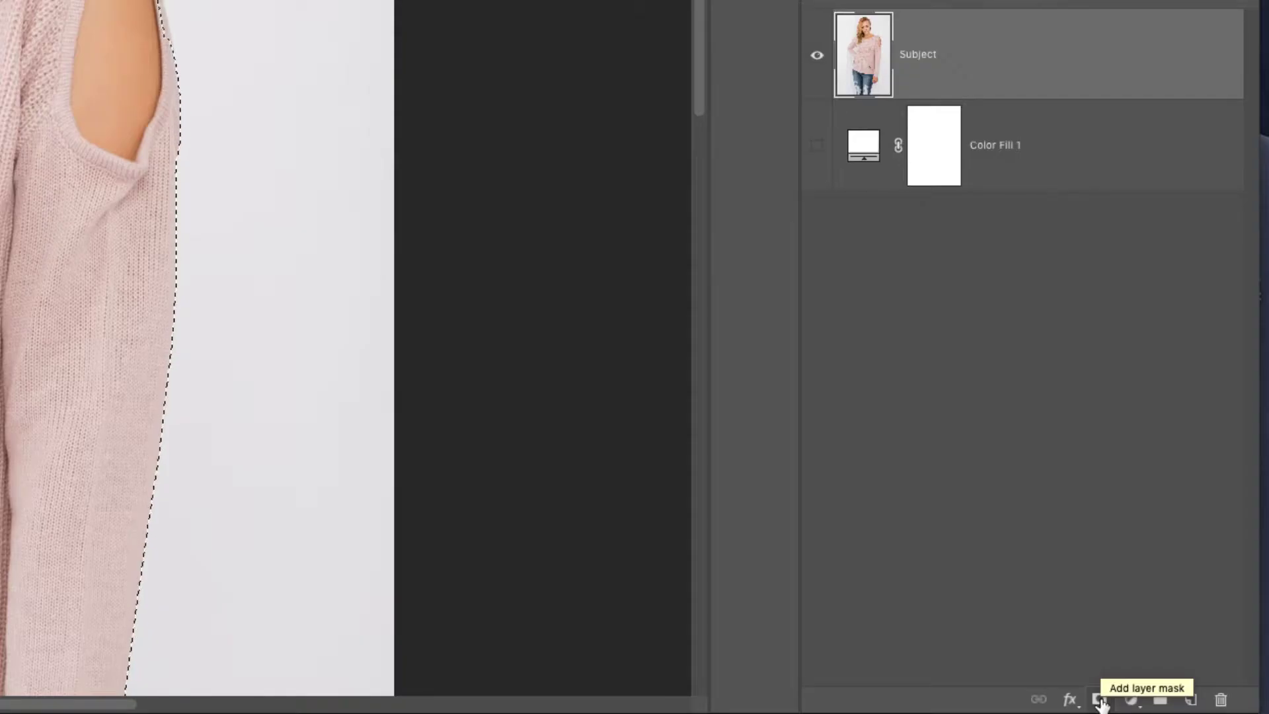
pyautogui.click(1099, 700)
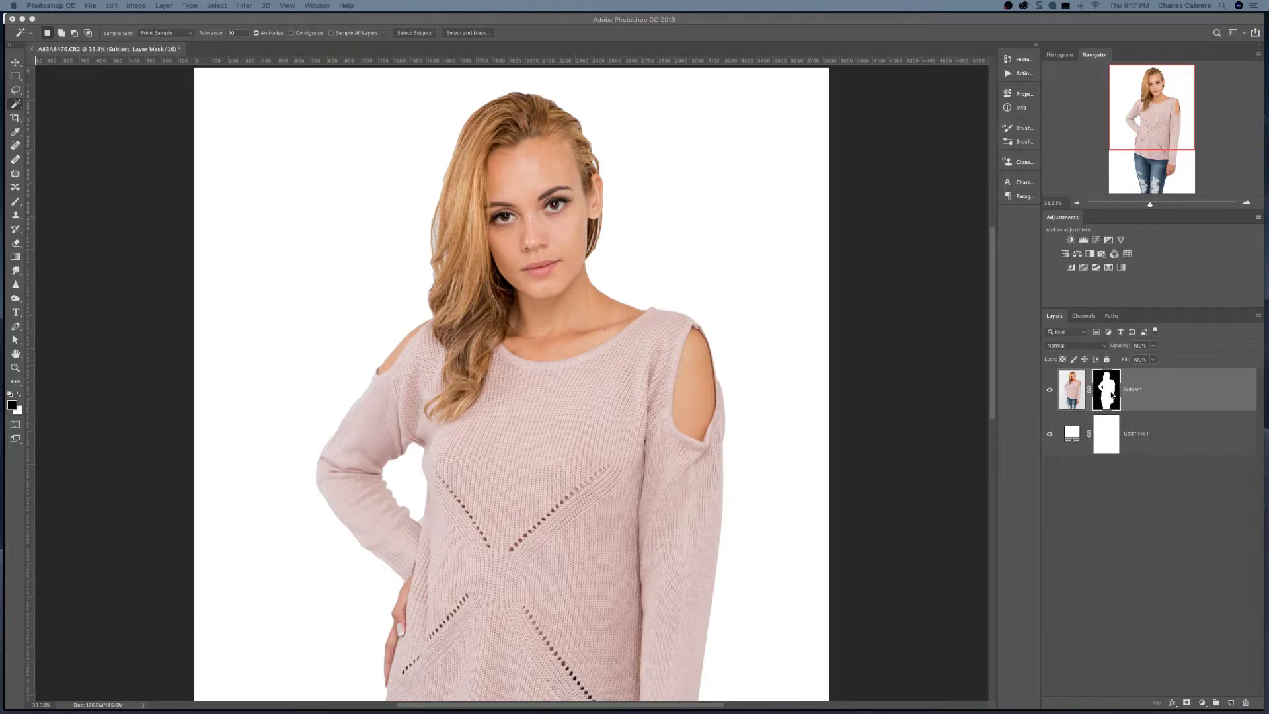
pyautogui.keyDown('alt'); pyautogui.click(1109, 395); pyautogui.keyUp('alt')
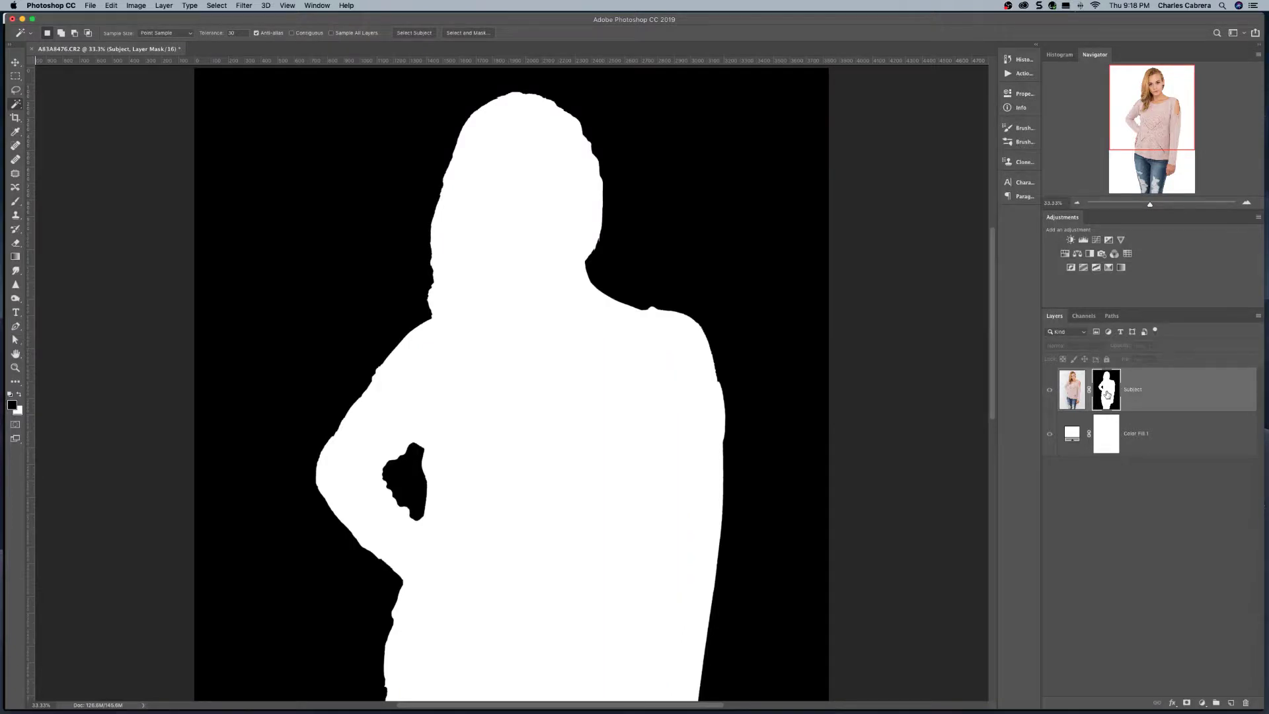
# Return to the normal image and open the Subject layer mask in Select and Mask
pyautogui.keyDown('alt'); pyautogui.click(1108, 392); pyautogui.keyUp('alt')
pyautogui.doubleClick(1108, 393)
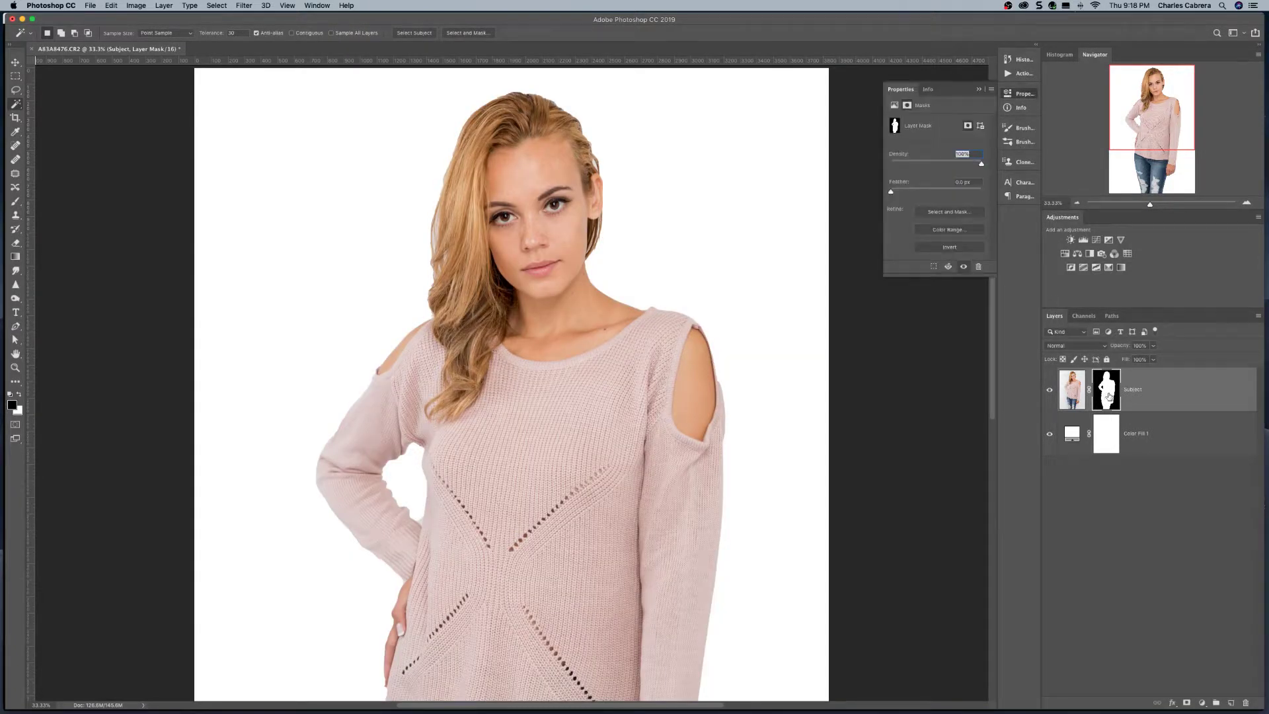
pyautogui.click(950, 212)
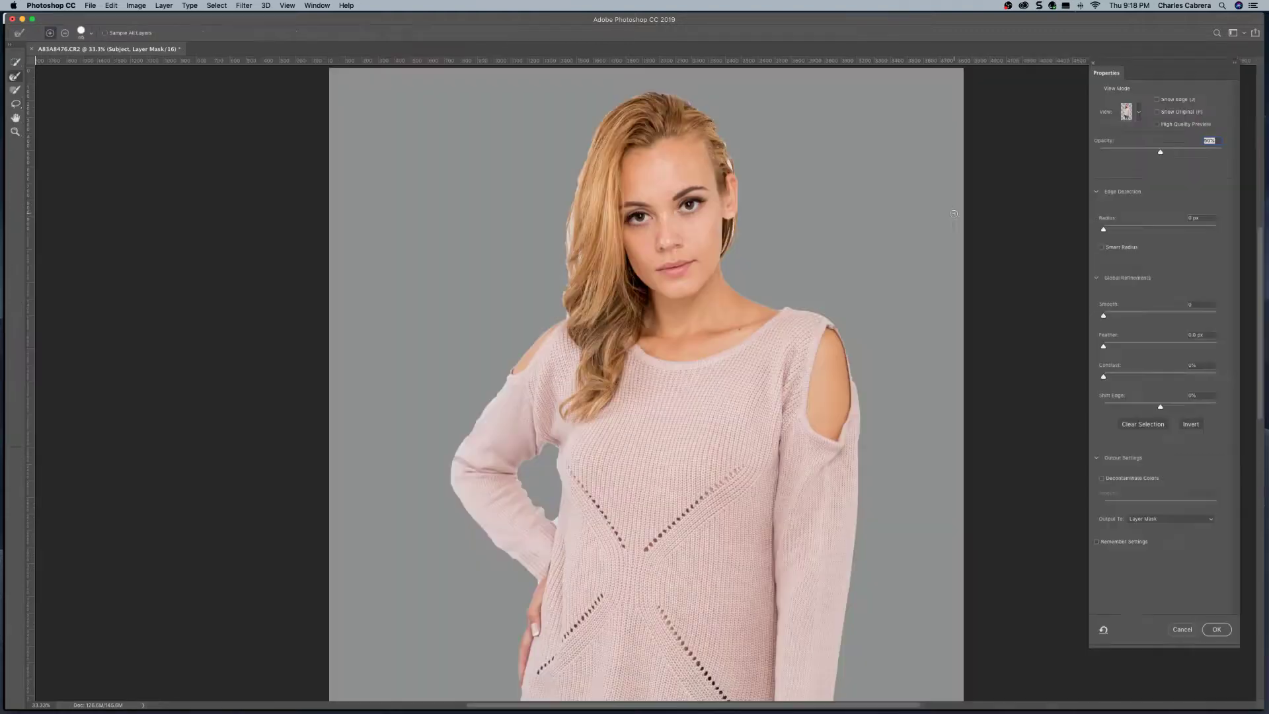
# Check the preview view modes and pan around to inspect the cutout edges, including the jeans
pyautogui.click(1138, 113)
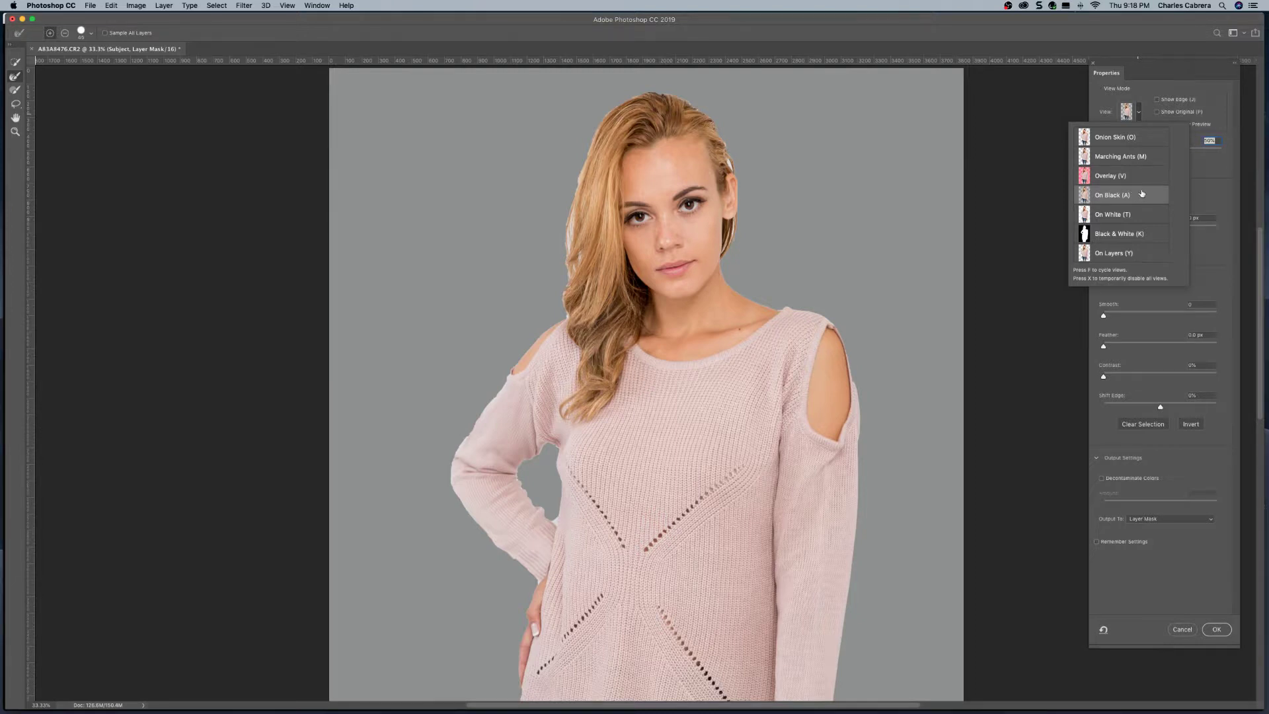
pyautogui.click(1203, 191)
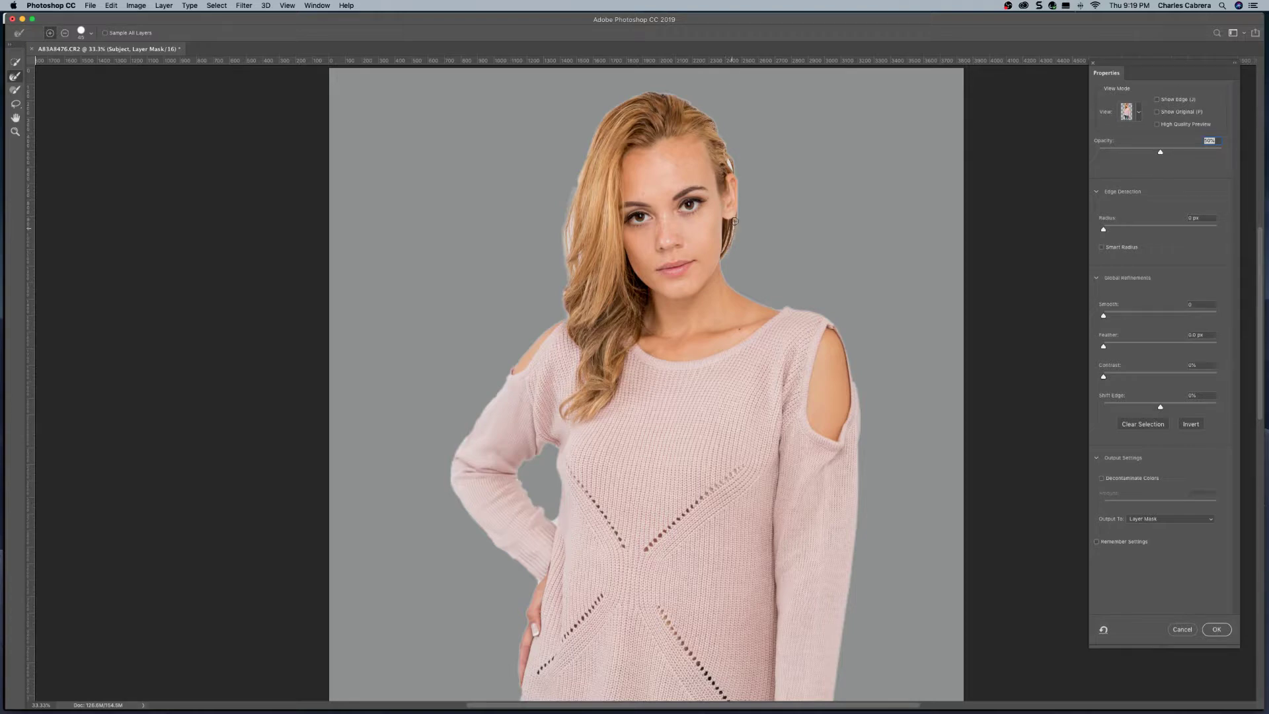
pyautogui.scroll(1, 685, 100)
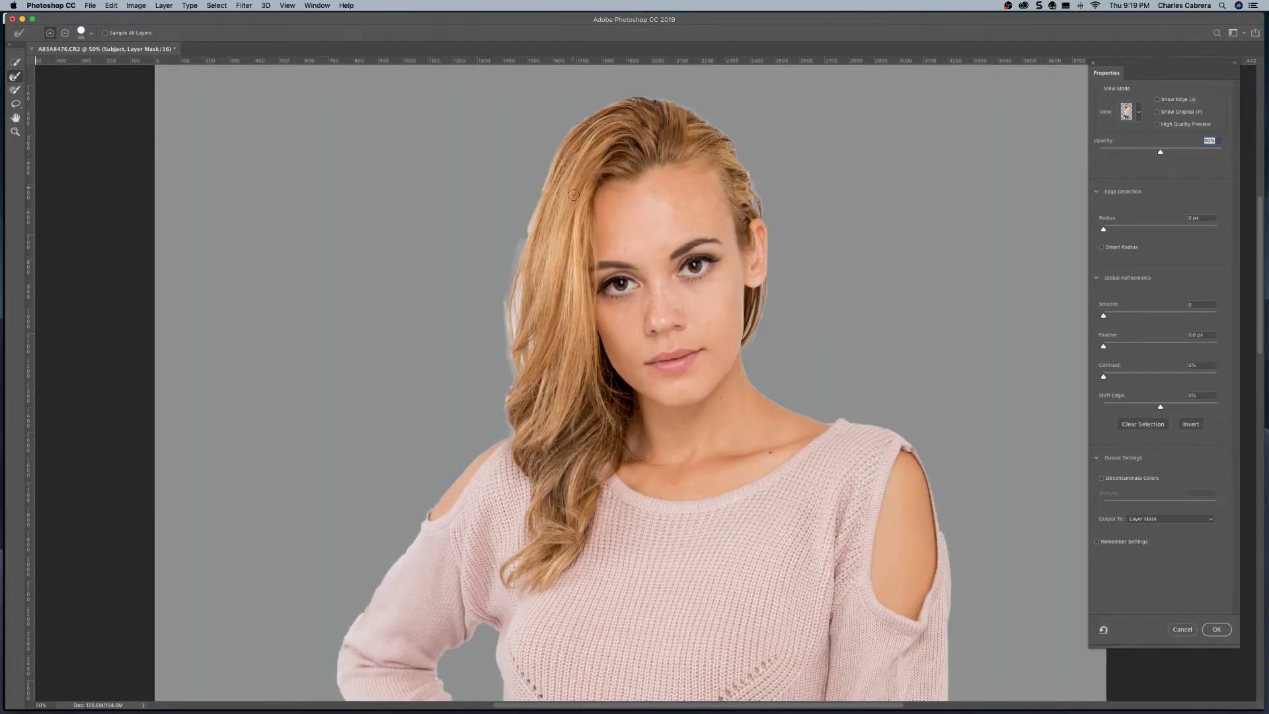
pyautogui.scroll(-10, 379, 453)
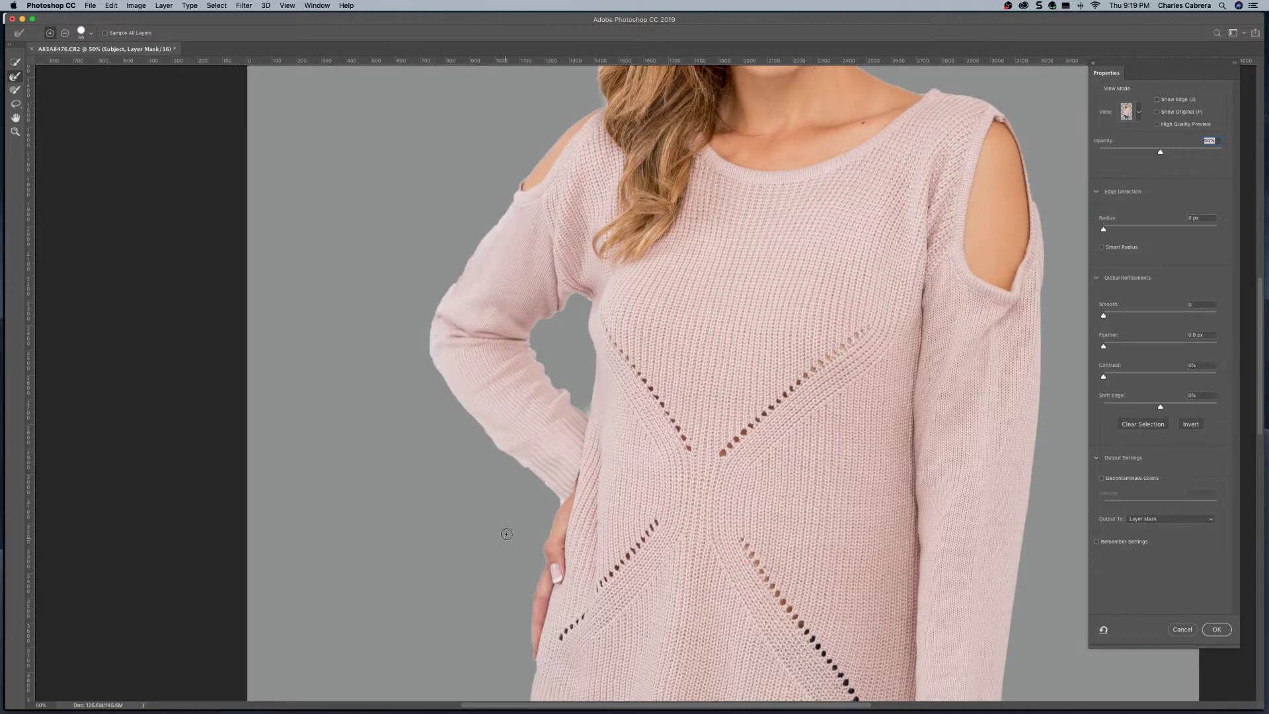
pyautogui.scroll(-12, 501, 526)
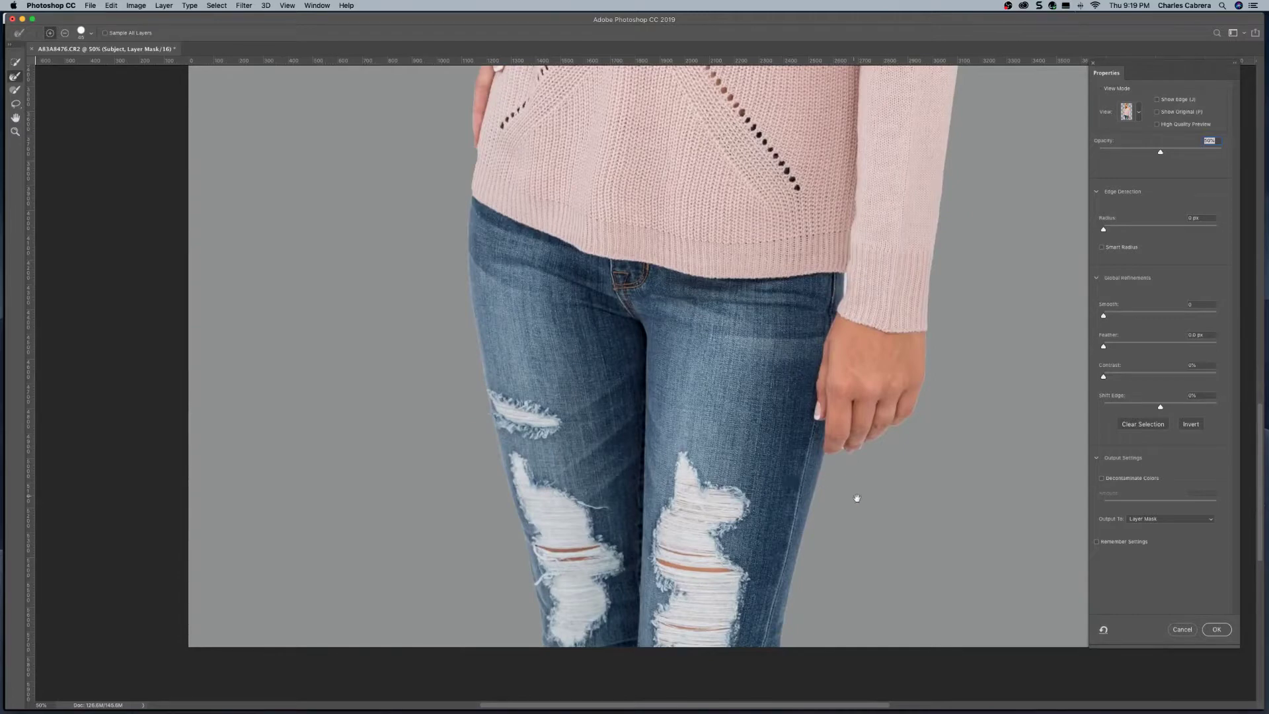
pyautogui.moveTo(858, 501); pyautogui.dragTo(841, 476)
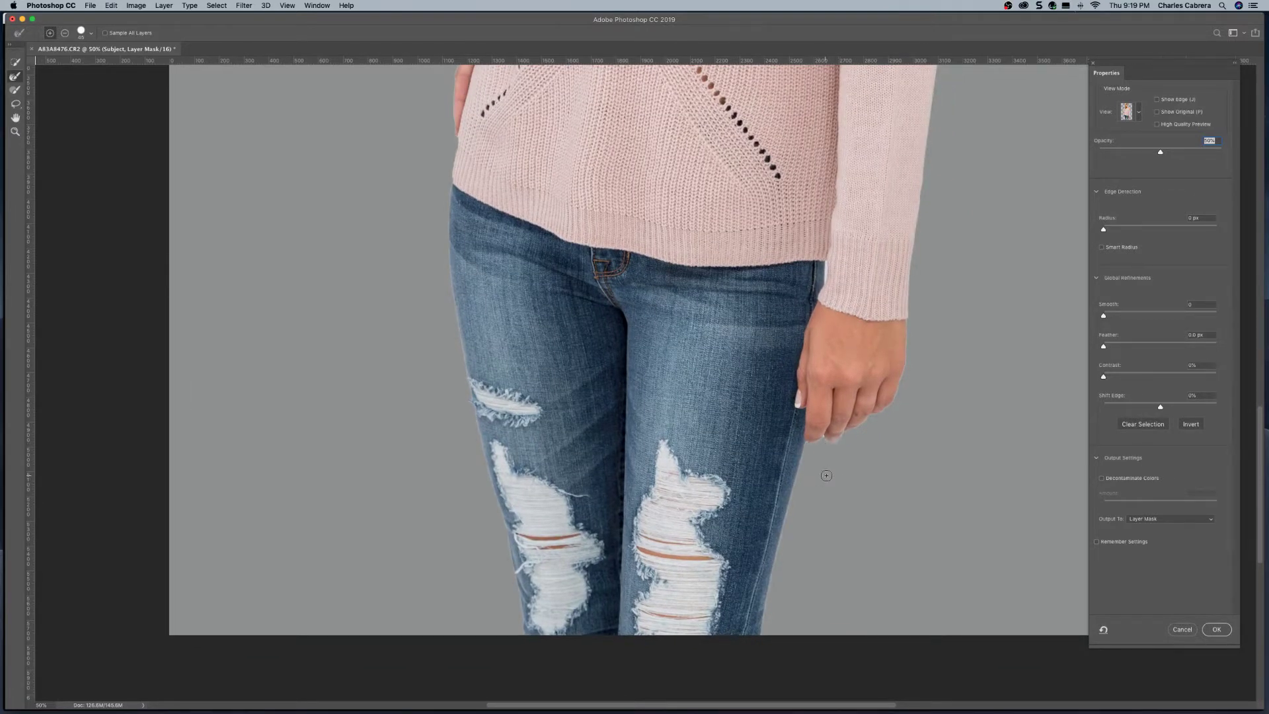
pyautogui.scroll(15, 864, 489)
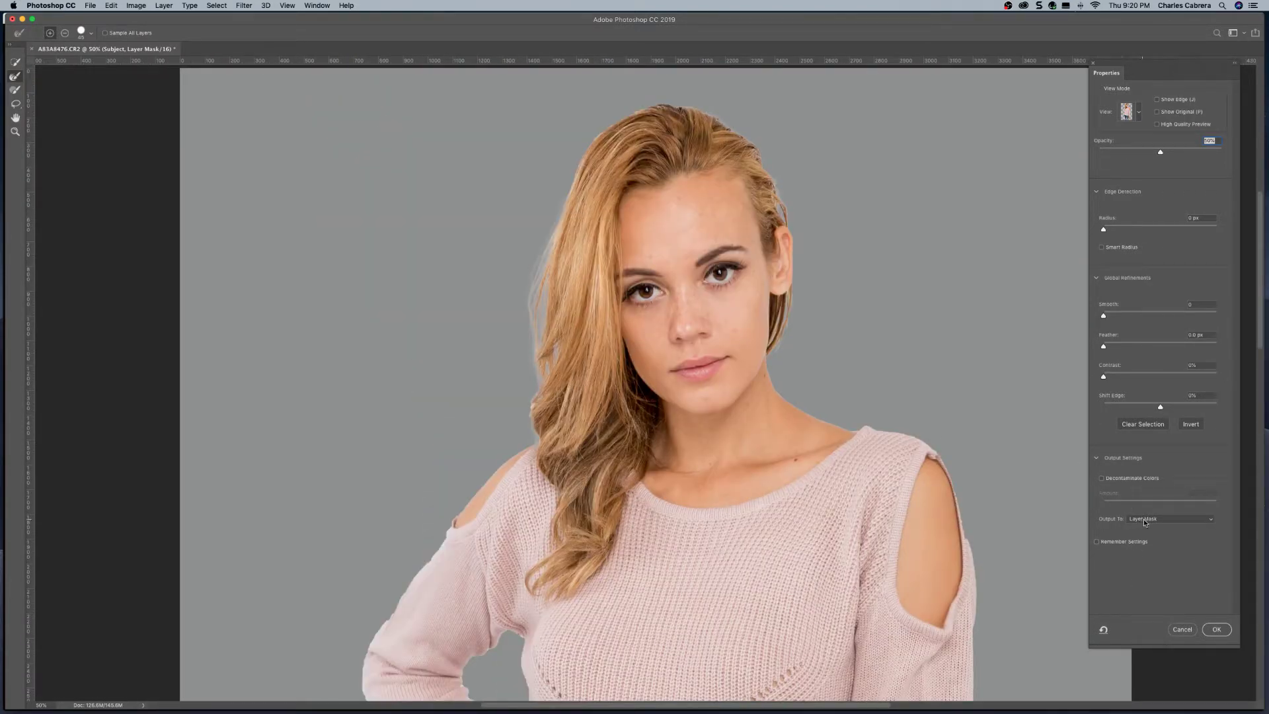
# Apply the Select and Mask refinement and display the Subject layer mask alone in black and white
pyautogui.click(1220, 630)
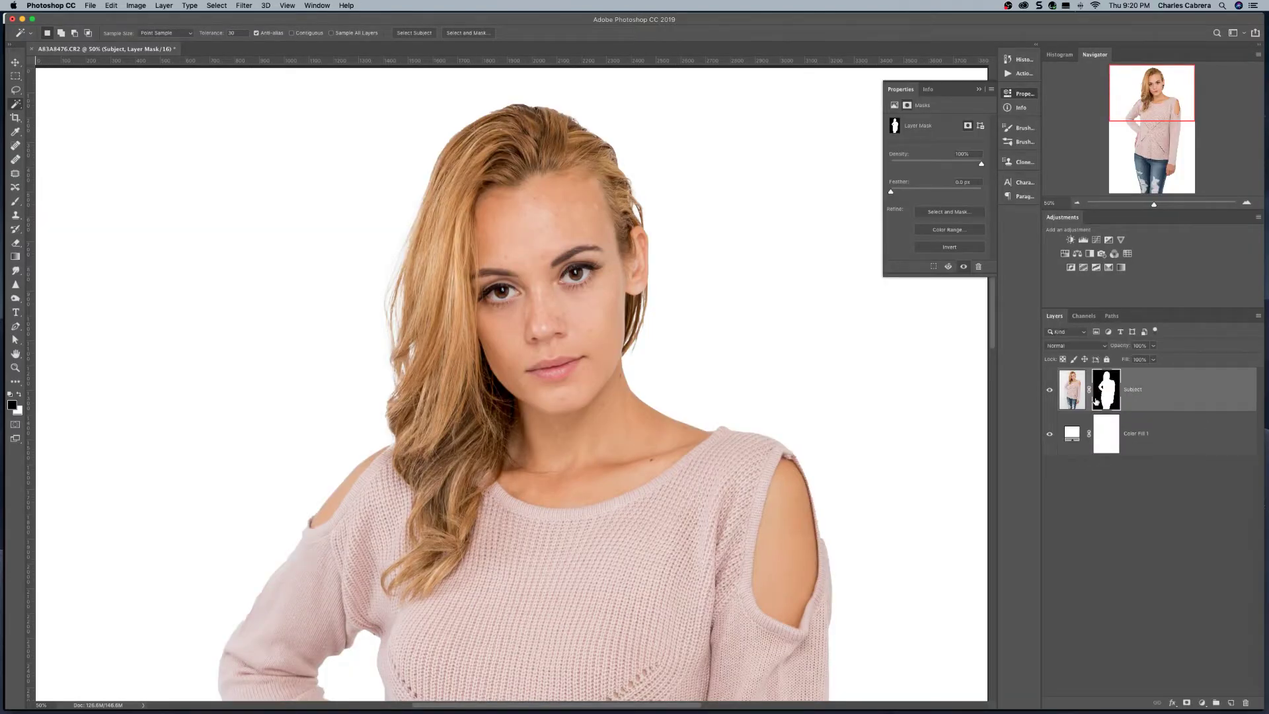
pyautogui.keyDown('alt'); pyautogui.click(1104, 401); pyautogui.keyUp('alt')
pyautogui.scroll(-15, 984, 482)
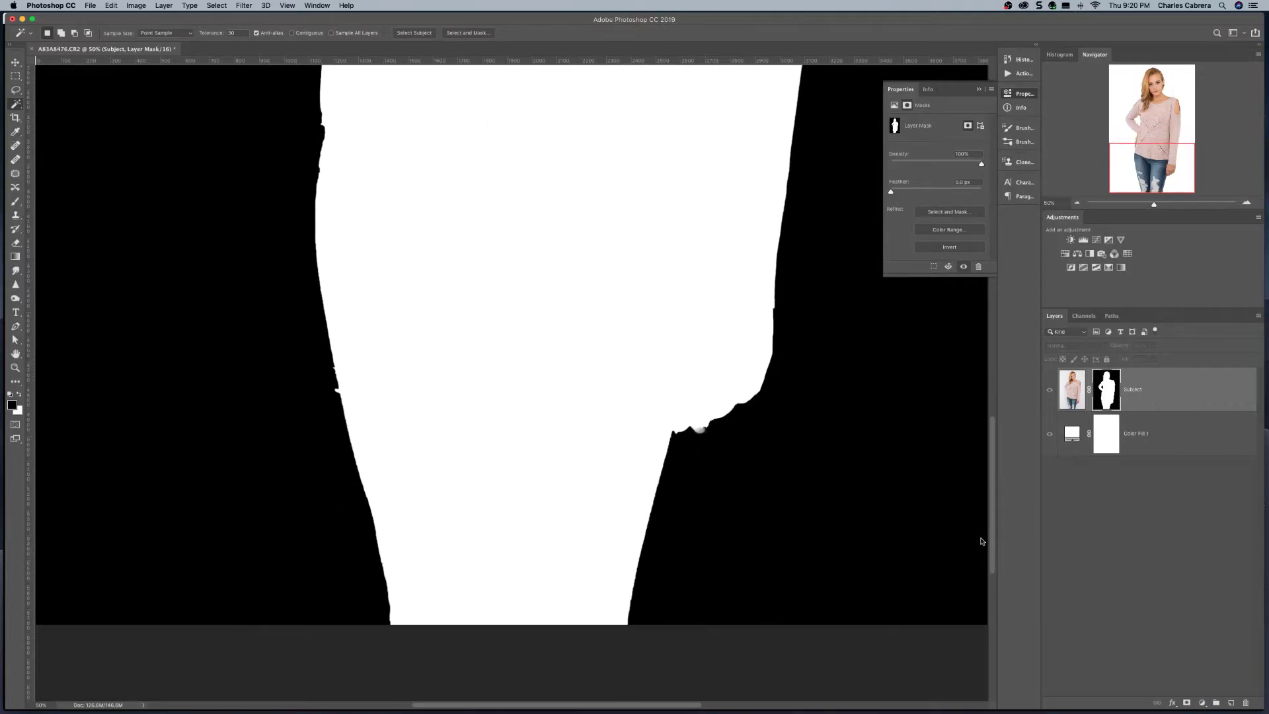
pyautogui.scroll(5, 984, 482)
pyautogui.scroll(10, 985, 449)
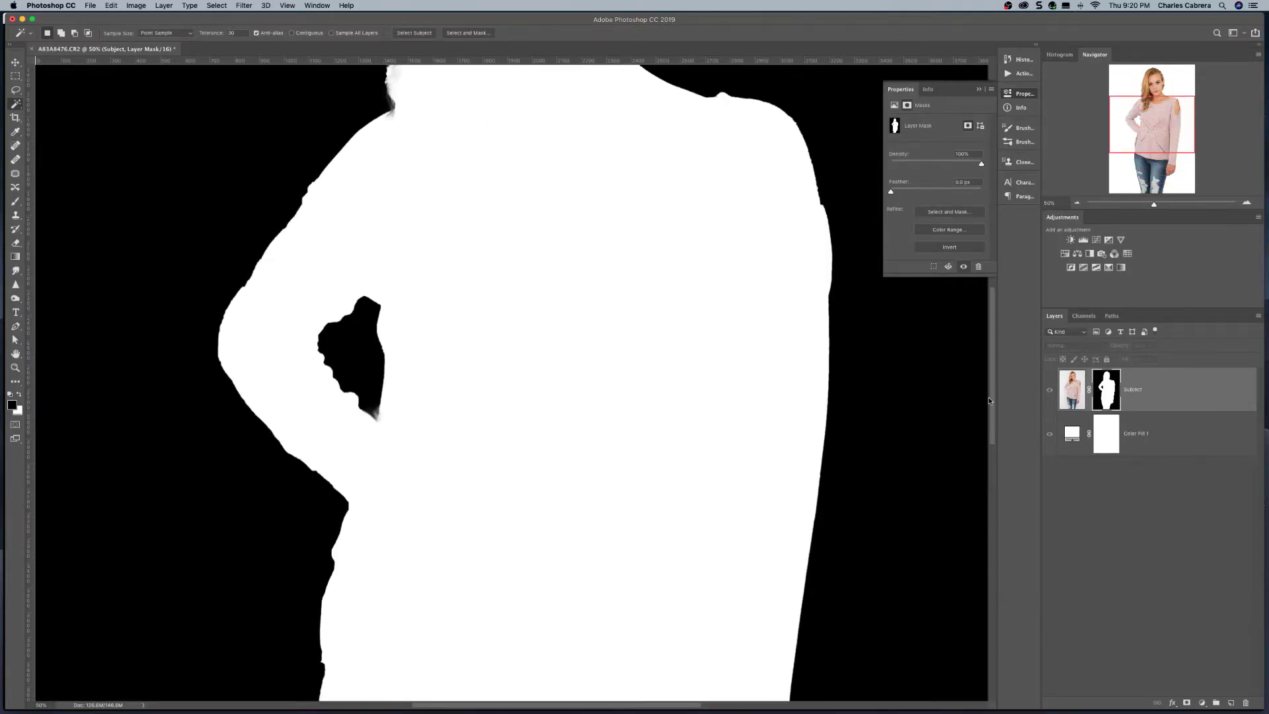
pyautogui.scroll(1, 994, 327)
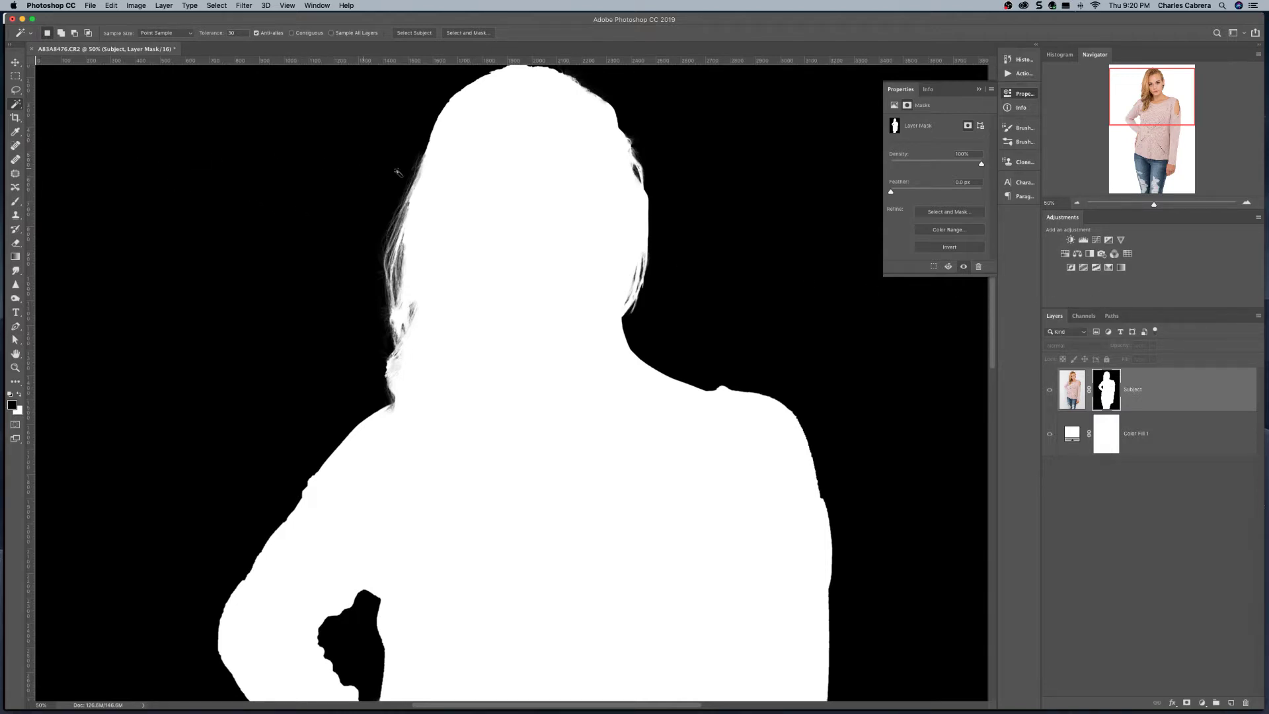
# Set up the Brush tool in Overlay mode with white as the foreground colour
pyautogui.press('b')
pyautogui.click(117, 33)
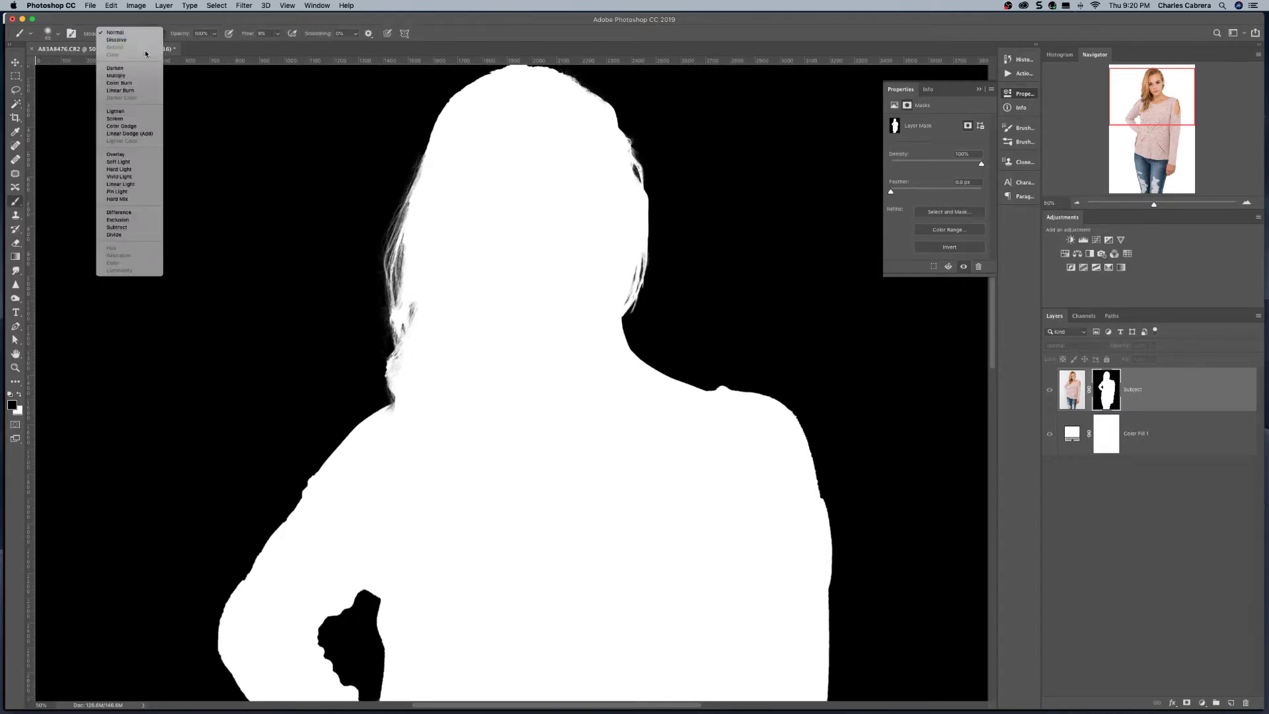
pyautogui.click(117, 155)
pyautogui.press('x')
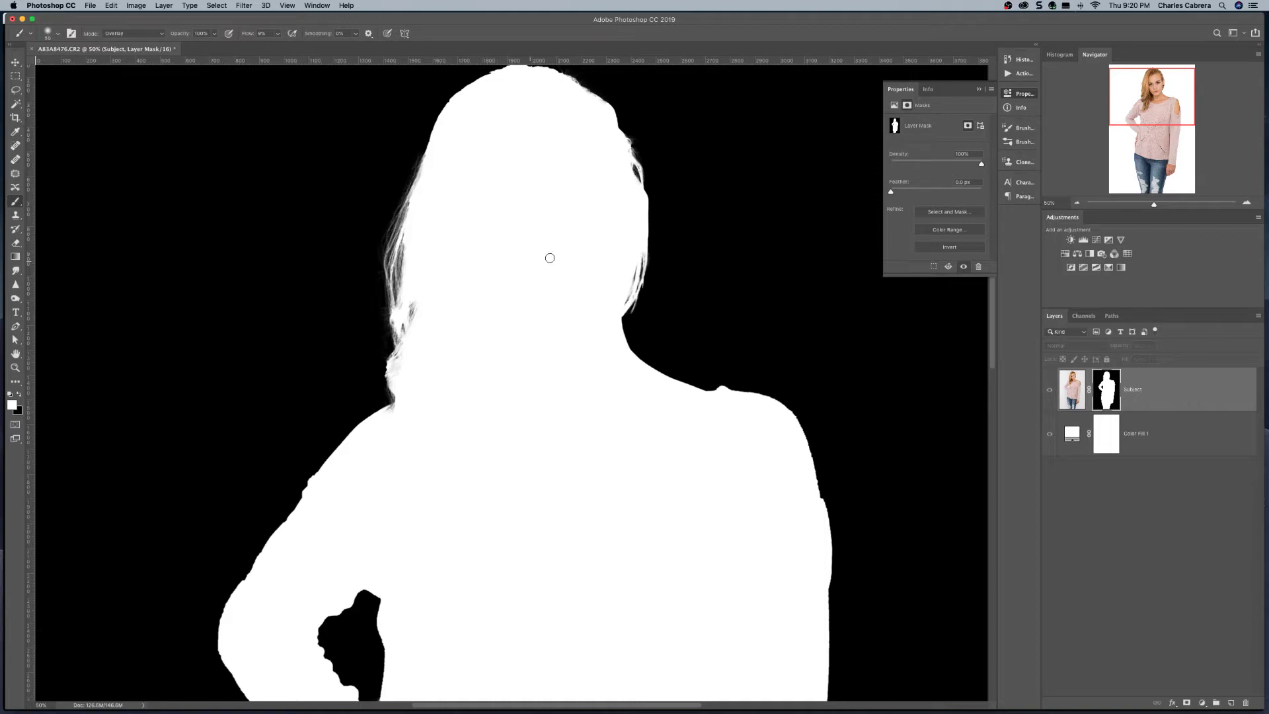
# Paint white along the mask's hair, neck and torso edges to brighten them
pyautogui.moveTo(410, 304); pyautogui.dragTo(405, 347)
pyautogui.scroll(-5, 626, 414)
pyautogui.moveTo(626, 414); pyautogui.dragTo(637, 259)
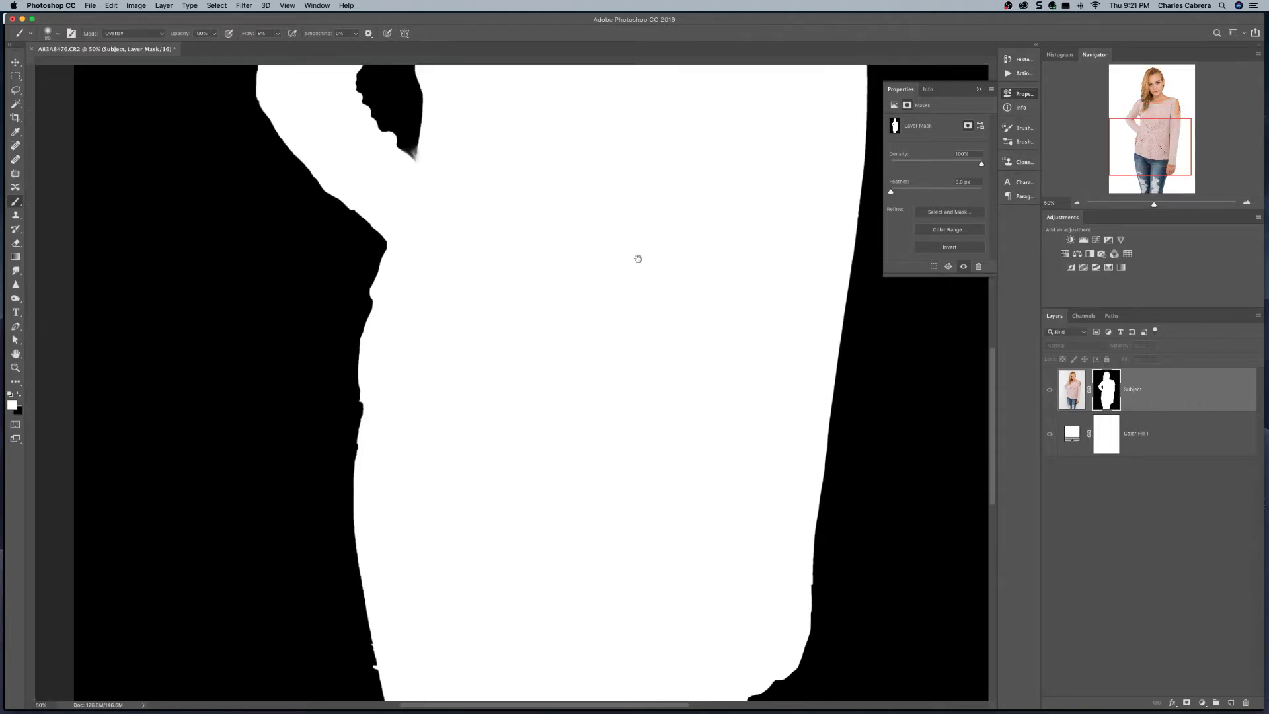
pyautogui.press('super+r')
pyautogui.moveTo(415, 176)
pyautogui.mouseDown()
pyautogui.moveTo(418, 143)
pyautogui.moveTo(418, 169)
pyautogui.mouseUp()
pyautogui.moveTo(477, 461); pyautogui.dragTo(469, 255)
pyautogui.moveTo(732, 436); pyautogui.dragTo(744, 422)
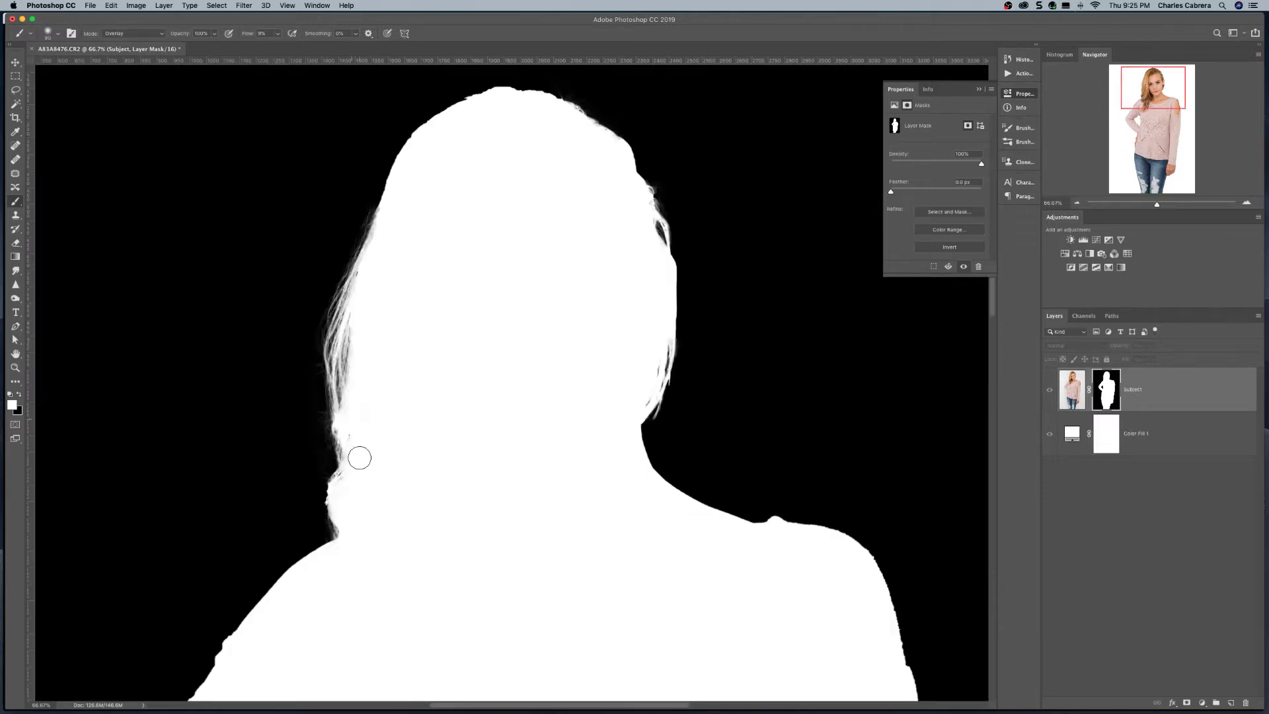
pyautogui.moveTo(360, 458)
pyautogui.mouseDown()
pyautogui.moveTo(355, 468)
pyautogui.moveTo(373, 361)
pyautogui.mouseUp()
# Return to the full-colour image and hide Color Fill 1 to leave the model on transparency
pyautogui.keyDown('alt'); pyautogui.click(1108, 394); pyautogui.keyUp('alt')
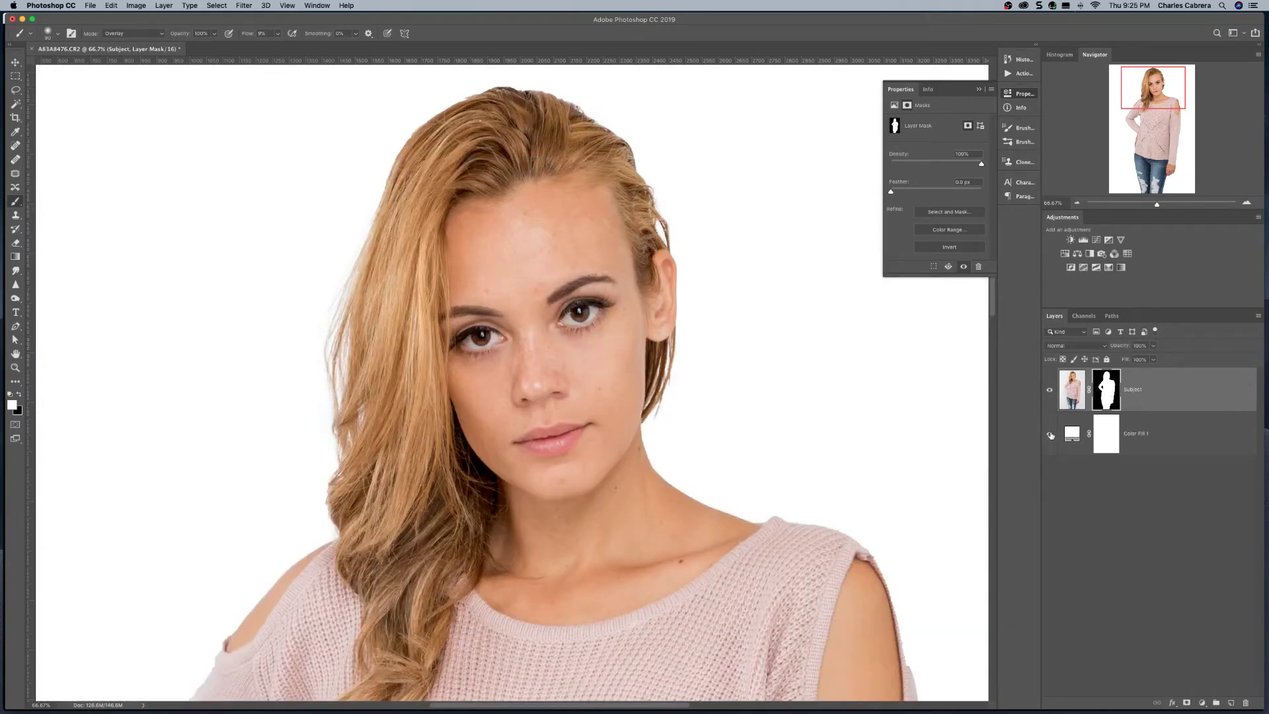
pyautogui.click(1051, 438)
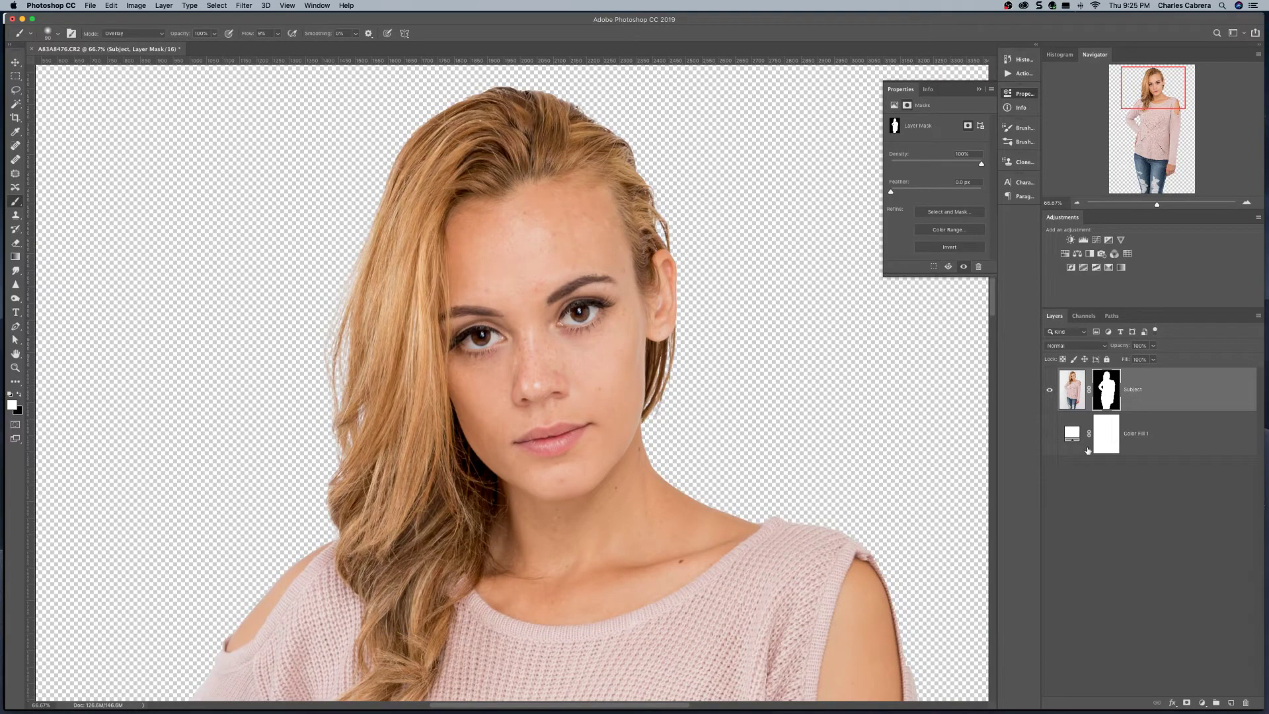